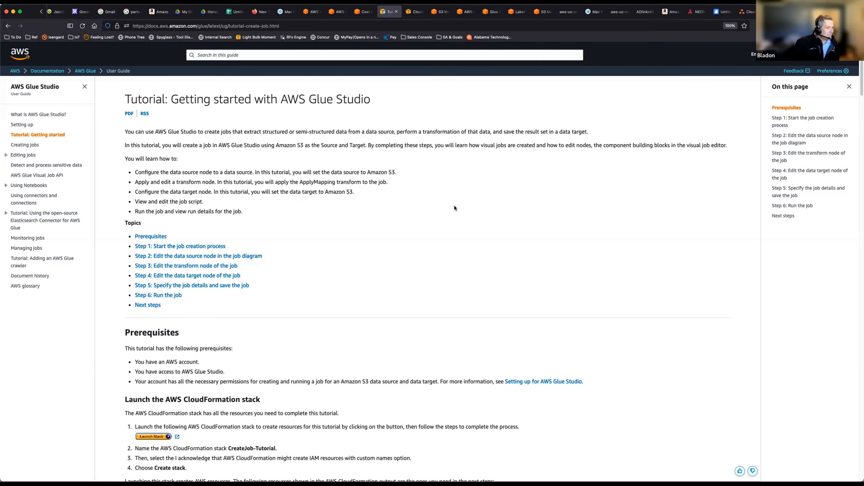
- Review the AWS Glue Studio getting-started tutorial's topics, prerequisites and CloudFormation launch instructions
{"action": "scroll", "coordinate": [455, 208], "scroll_direction": "down", "scroll_amount": 1}
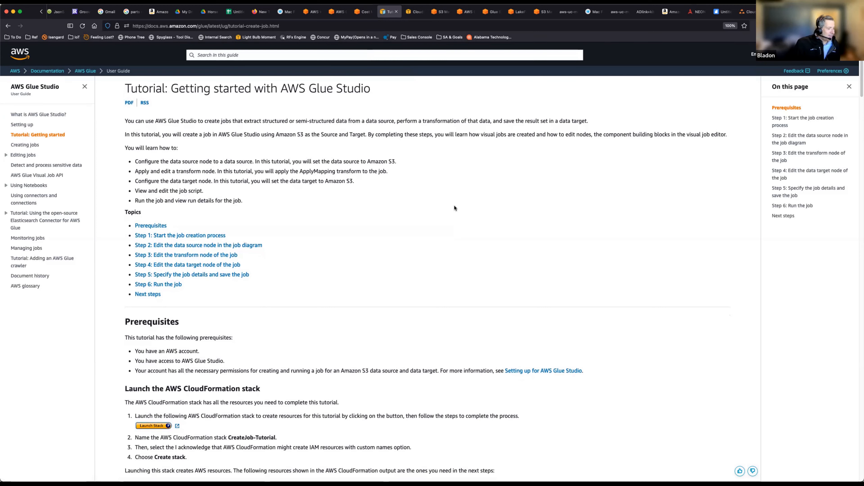
{"action": "scroll", "coordinate": [454, 208], "scroll_direction": "down", "scroll_amount": 10}
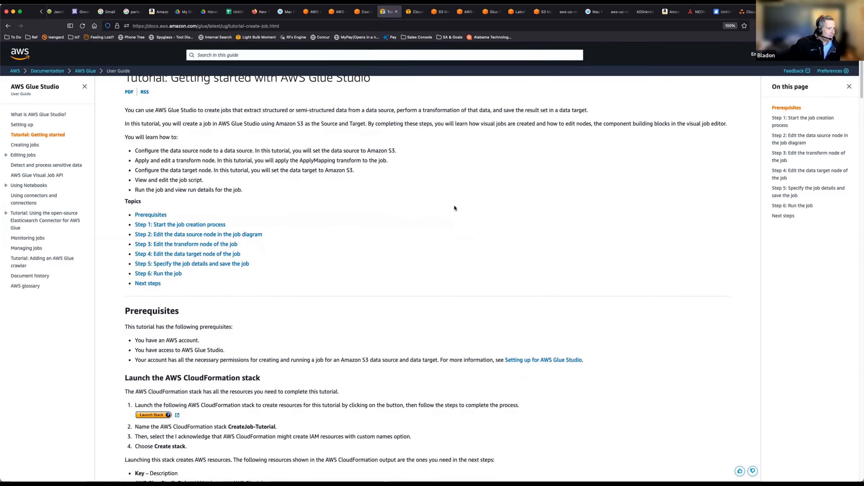
{"action": "scroll", "coordinate": [454, 208], "scroll_direction": "up", "scroll_amount": 10}
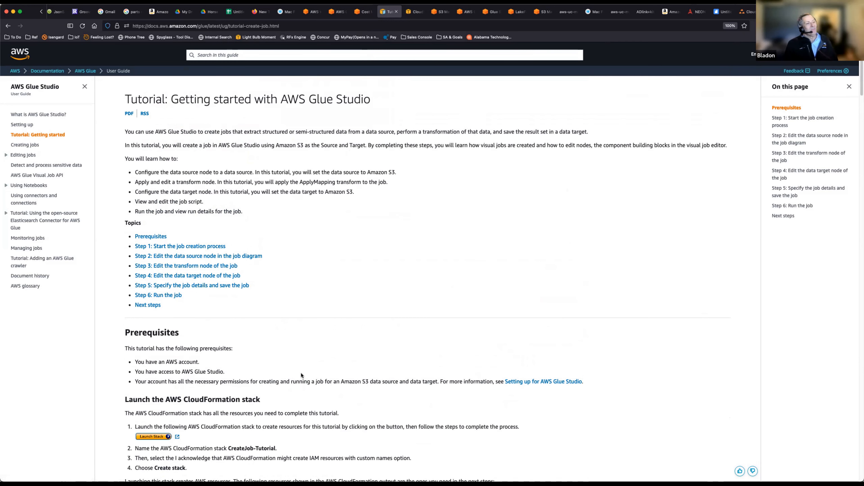
{"action": "scroll", "coordinate": [423, 224], "scroll_direction": "down", "scroll_amount": 3}
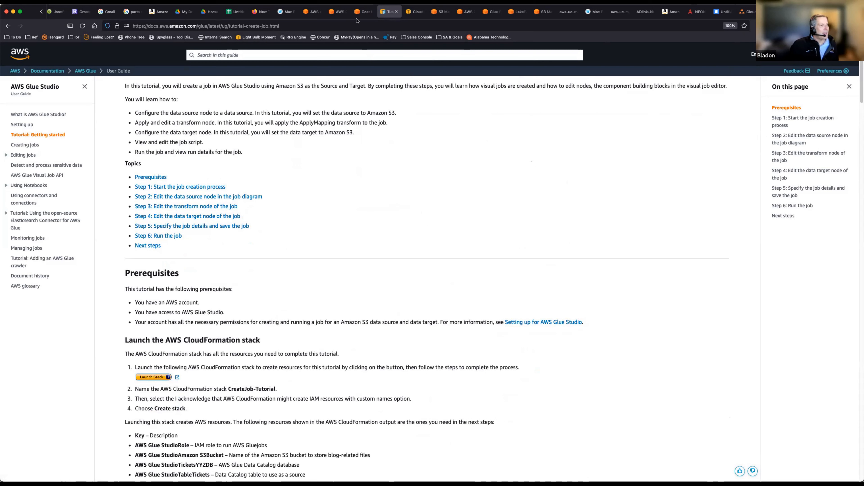
{"action": "left_click", "coordinate": [299, 25]}
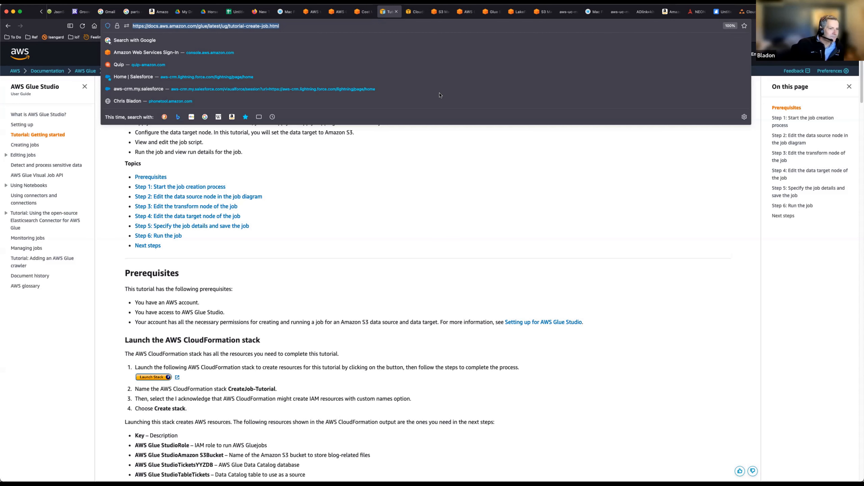
{"action": "left_click", "coordinate": [332, 170]}
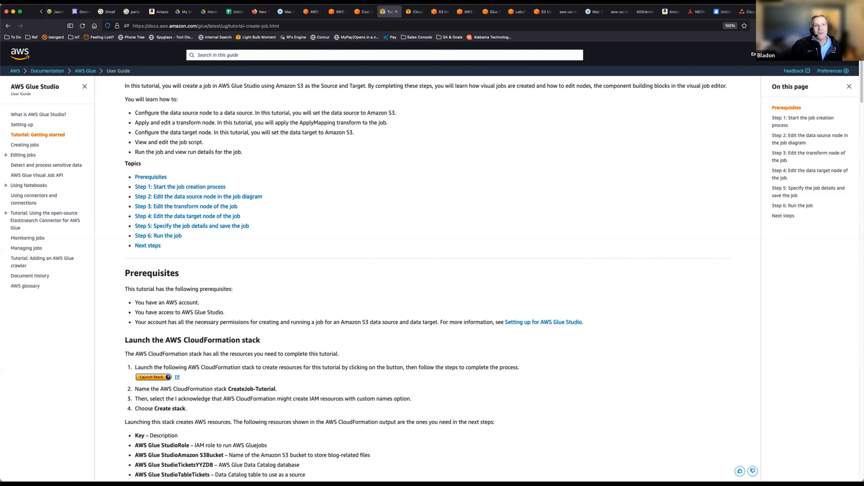
- Launch the tutorial's CloudFormation stack as Glue-Studio-Blog, acknowledging that IAM resources with custom names might be created
{"action": "left_click", "coordinate": [163, 378]}
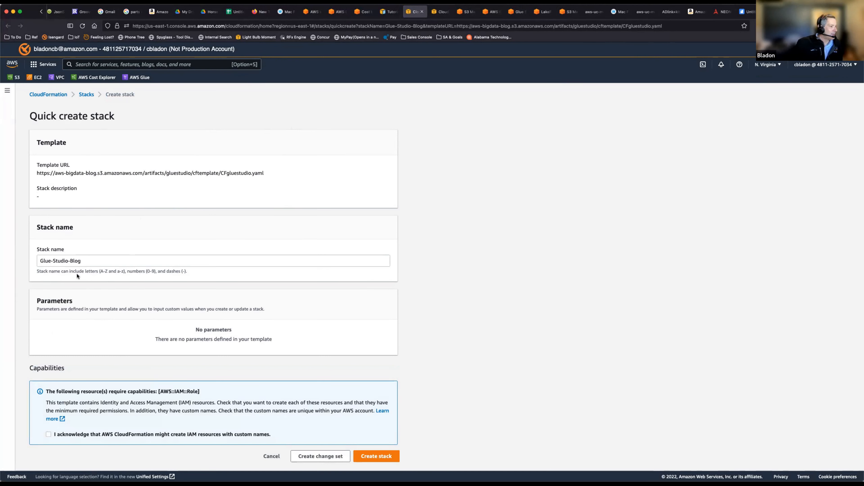
{"action": "double_click", "coordinate": [99, 258]}
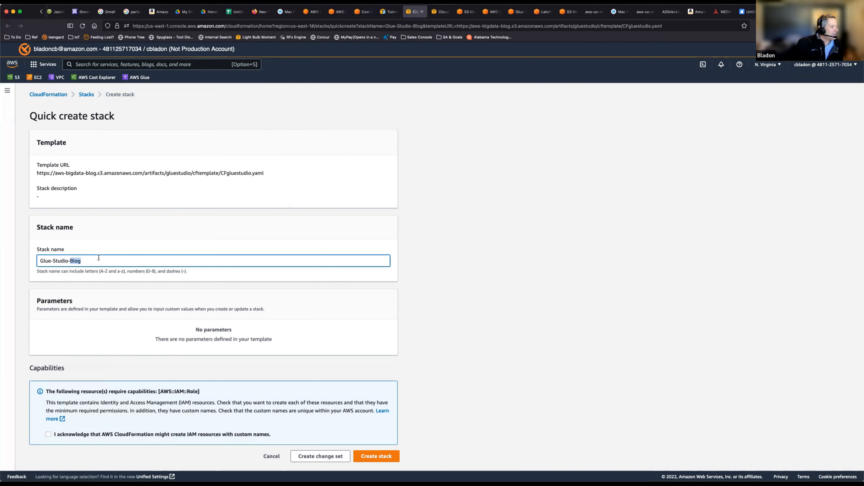
{"action": "left_click", "coordinate": [99, 258]}
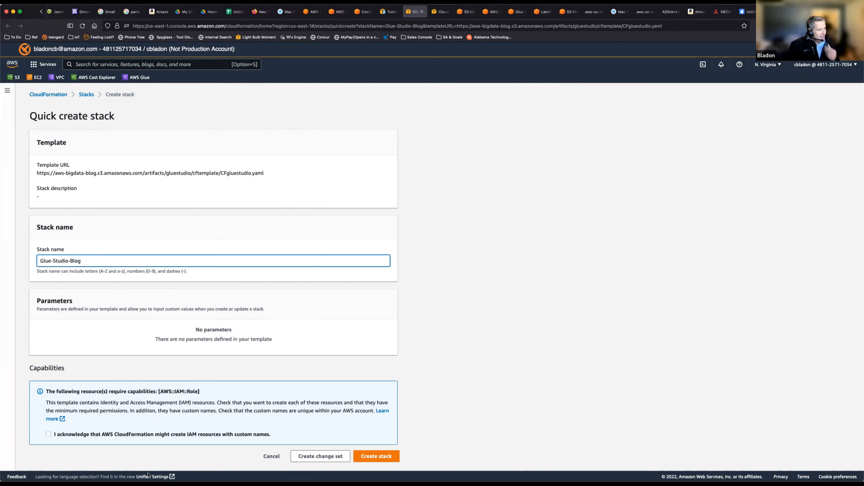
{"action": "left_click", "coordinate": [49, 436]}
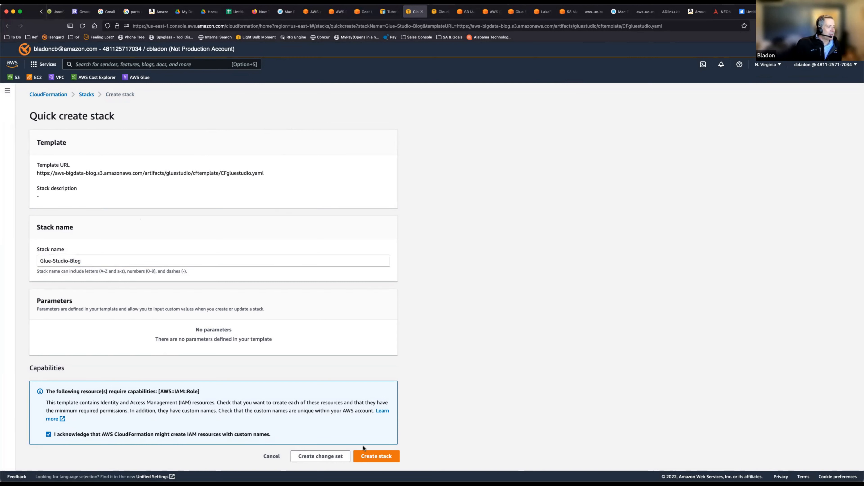
{"action": "left_click", "coordinate": [371, 457]}
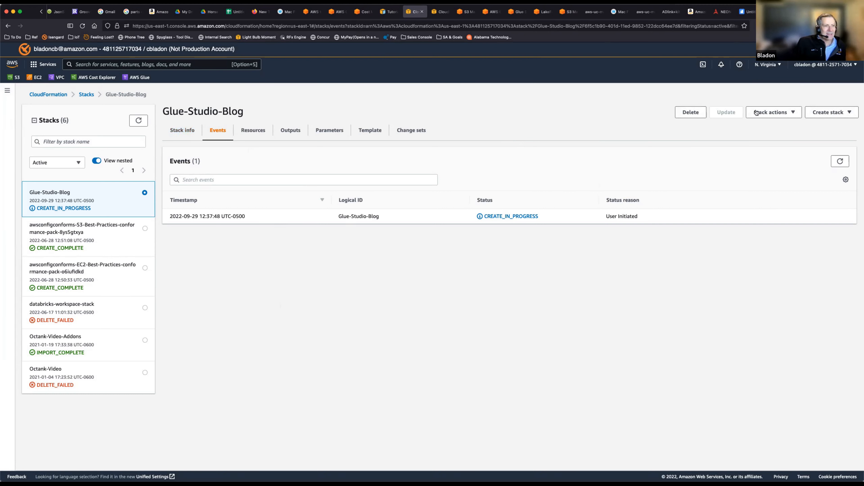
- Refresh the Glue-Studio-Blog stack's events to follow its creation and check the stack overview
{"action": "left_click", "coordinate": [840, 161]}
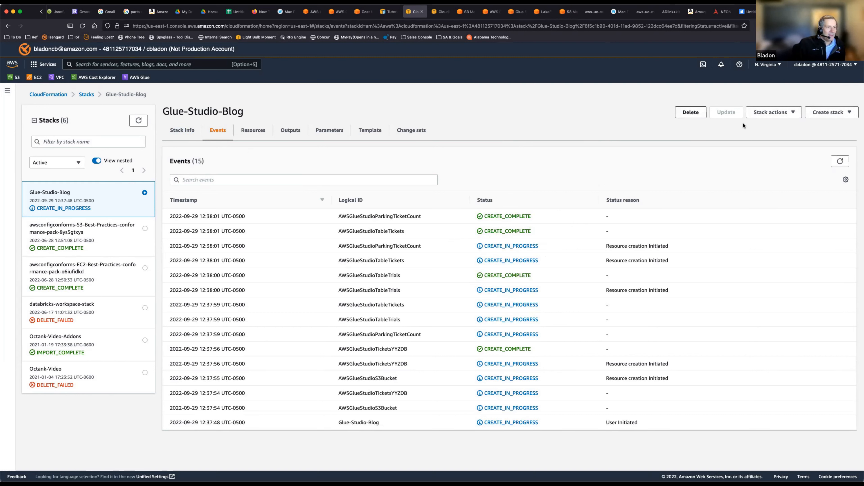
{"action": "left_click", "coordinate": [840, 161]}
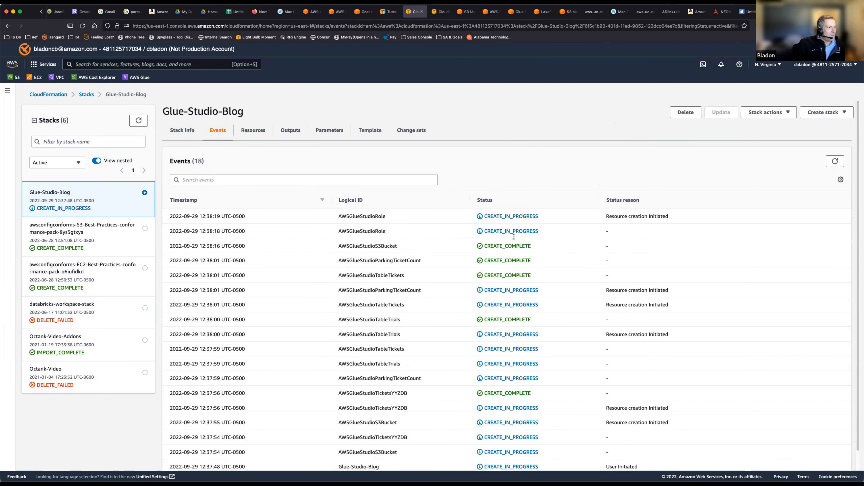
{"action": "scroll", "coordinate": [408, 260], "scroll_direction": "down", "scroll_amount": 1}
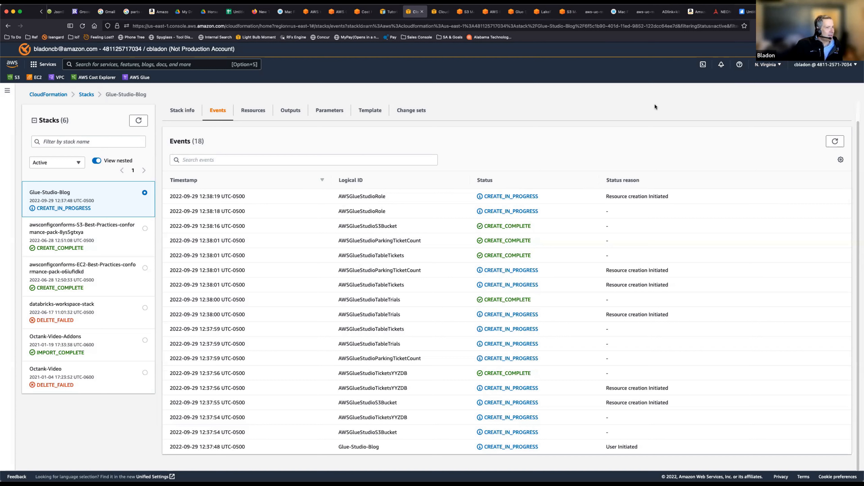
{"action": "left_click", "coordinate": [837, 143]}
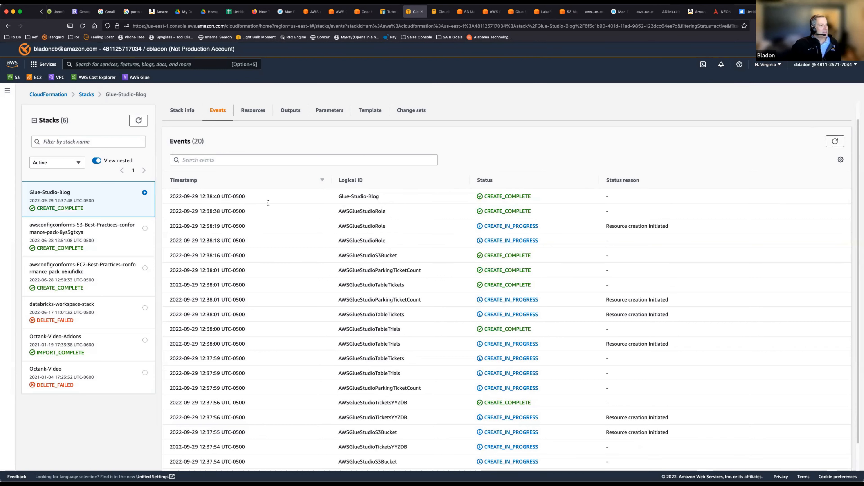
{"action": "left_click", "coordinate": [177, 113]}
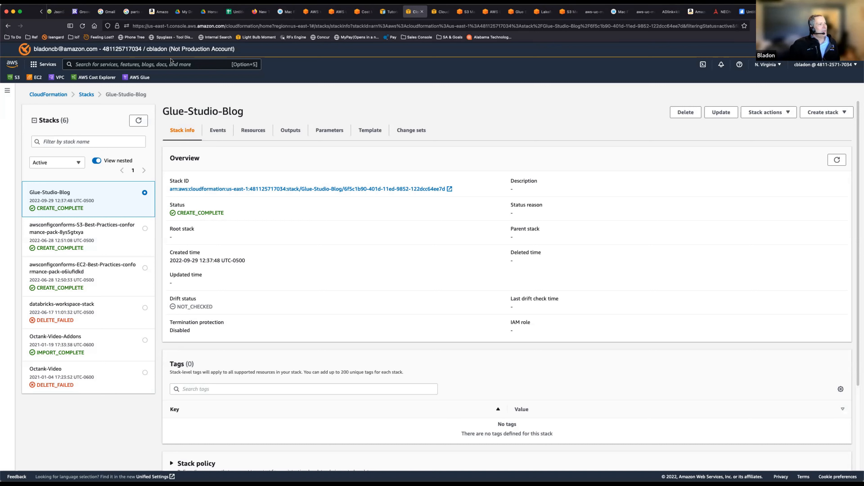
- Find the newly created glue-studio-blog bucket in the S3 bucket list and inspect its contents
{"action": "left_click", "coordinate": [161, 64]}
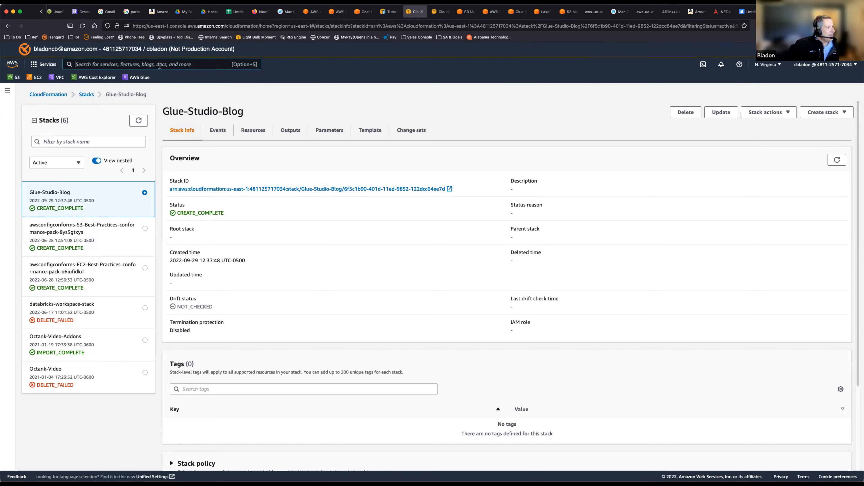
{"action": "left_click", "coordinate": [14, 78]}
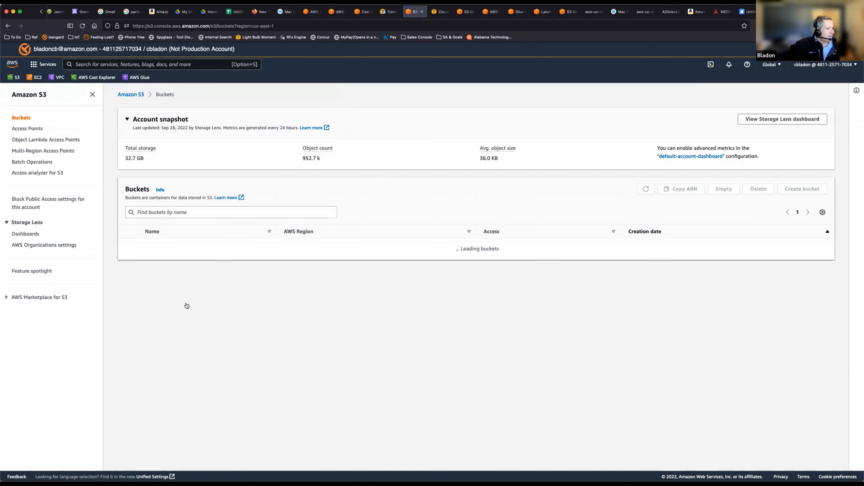
{"action": "scroll", "coordinate": [194, 300], "scroll_direction": "down", "scroll_amount": 2}
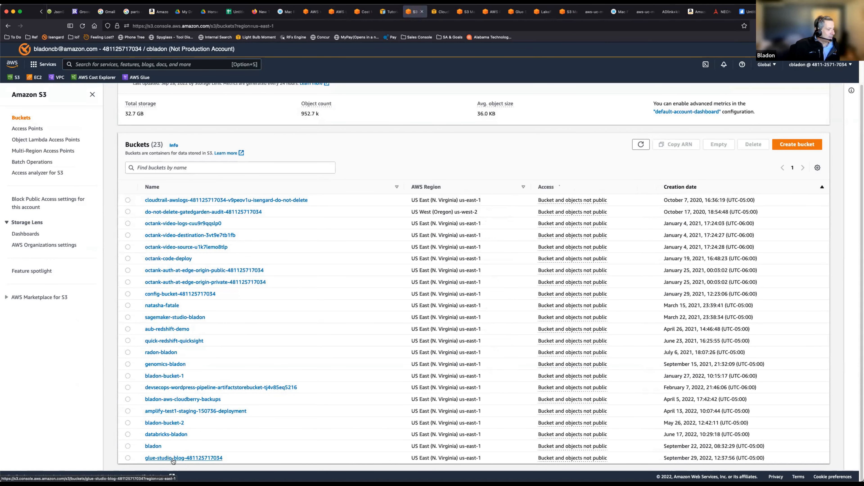
{"action": "left_click", "coordinate": [183, 458]}
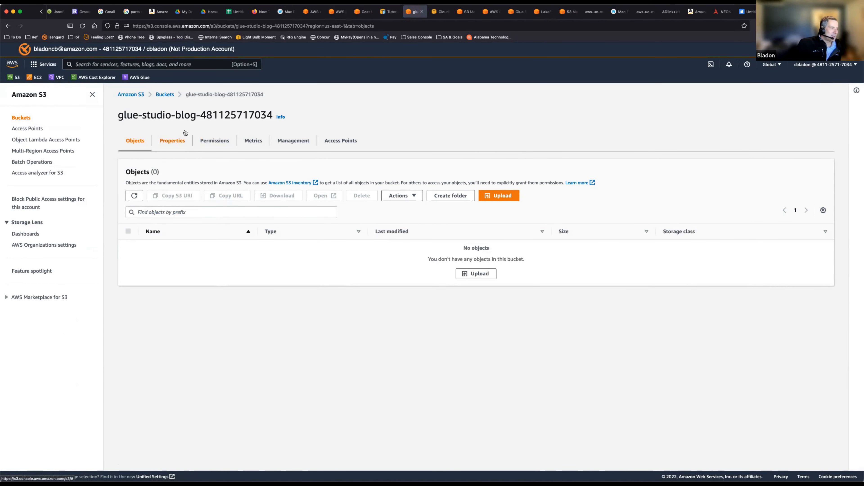
{"action": "left_click", "coordinate": [162, 96]}
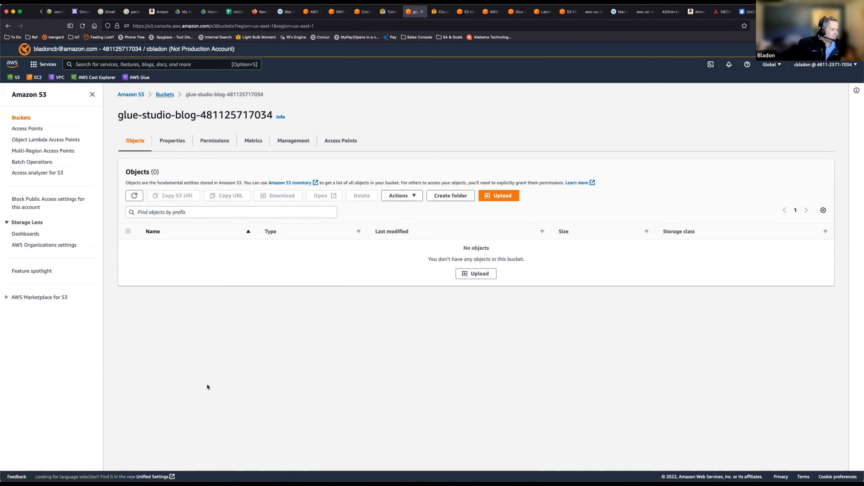
{"action": "scroll", "coordinate": [207, 386], "scroll_direction": "down", "scroll_amount": 3}
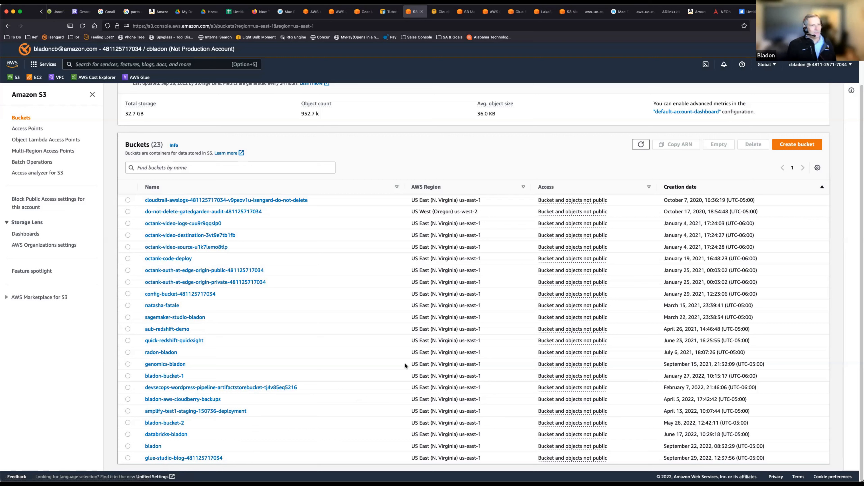
{"action": "right_click", "coordinate": [717, 188]}
{"action": "left_click", "coordinate": [742, 191]}
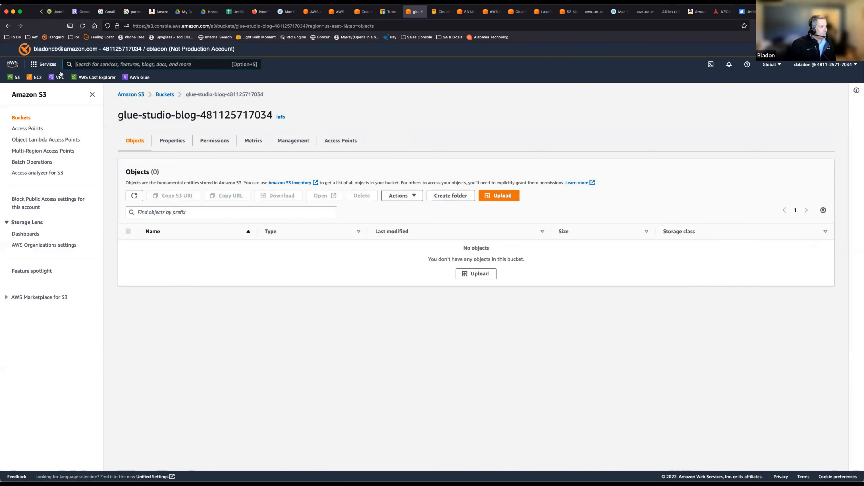
- Search the AWS services for "glue" and open AWS Glue
{"action": "left_click", "coordinate": [47, 61]}
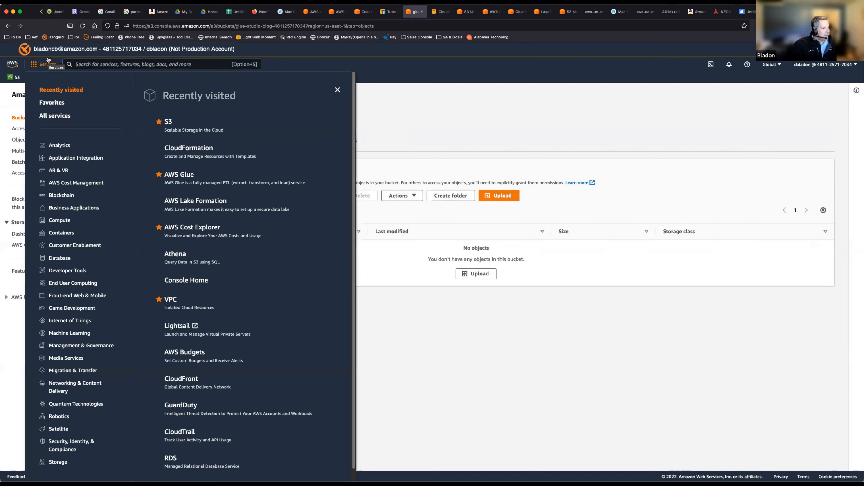
{"action": "left_click", "coordinate": [130, 60]}
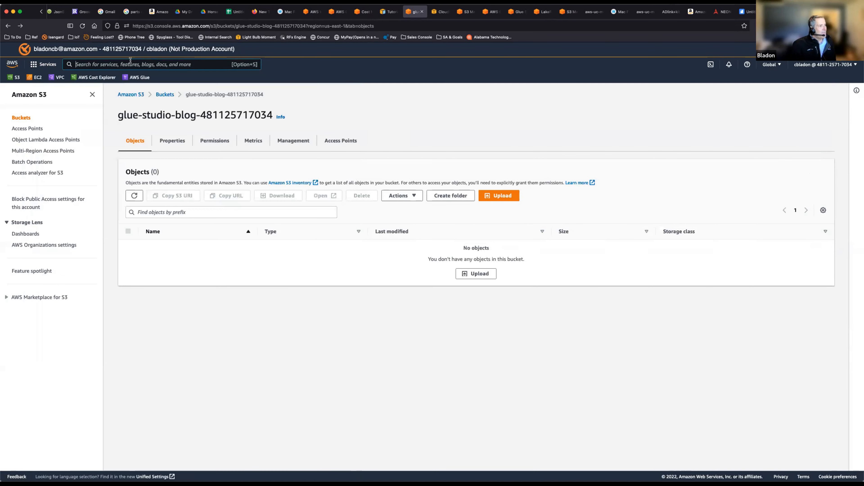
{"action": "type", "text": "glue"}
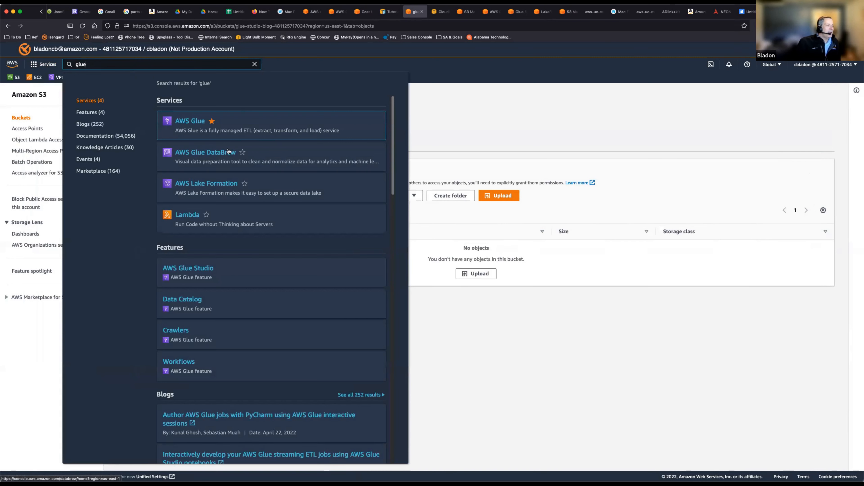
{"action": "mouse_move", "coordinate": [213, 124]}
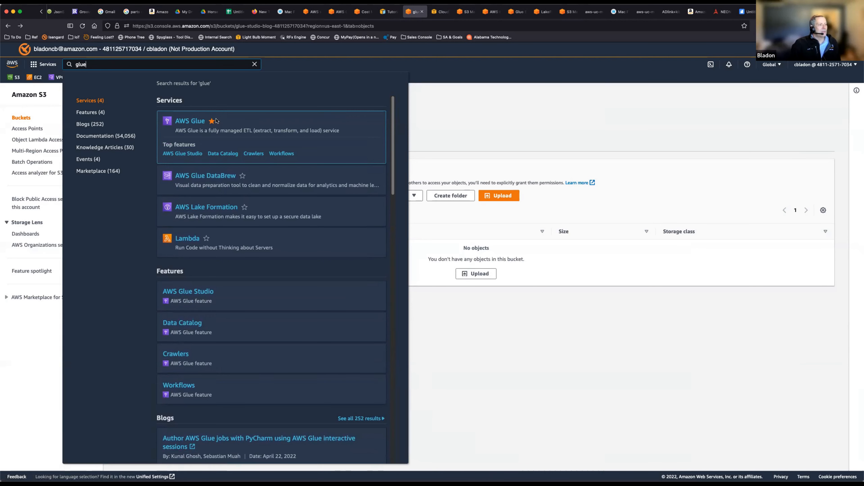
{"action": "left_click", "coordinate": [199, 121]}
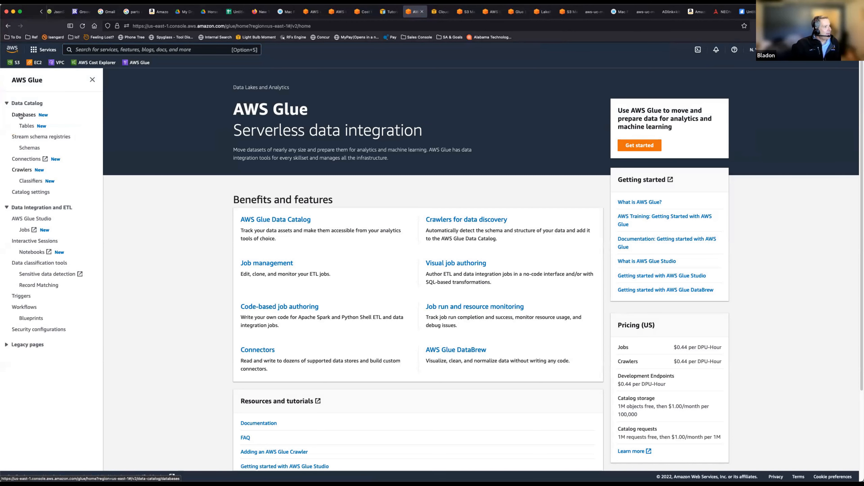
- Create a visual job with a source and target in AWS Glue Studio, using Amazon S3 for both
{"action": "left_click", "coordinate": [44, 220]}
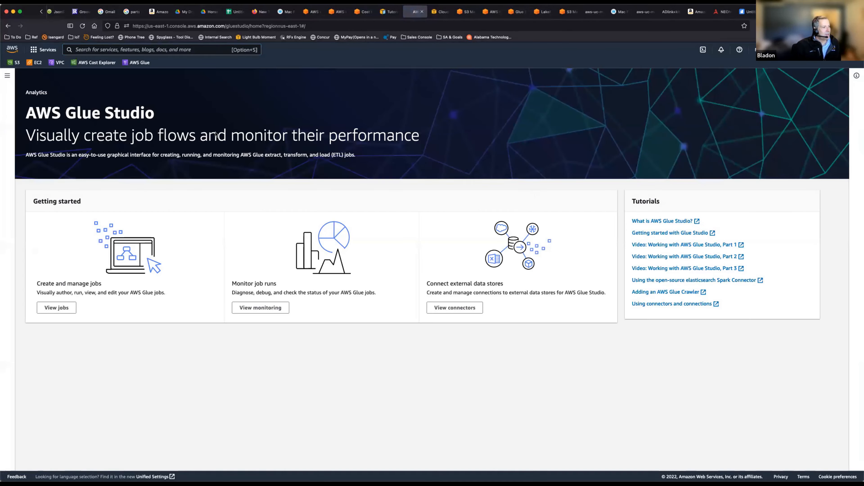
{"action": "left_click", "coordinate": [57, 307]}
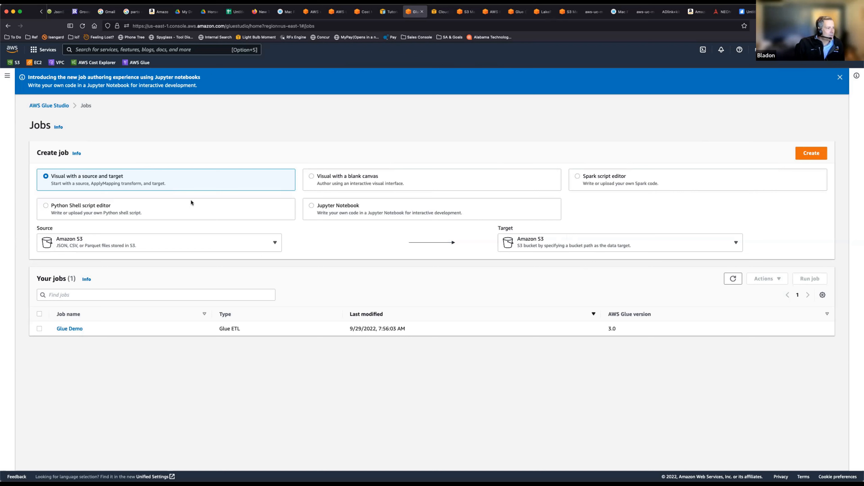
{"action": "left_click", "coordinate": [817, 154]}
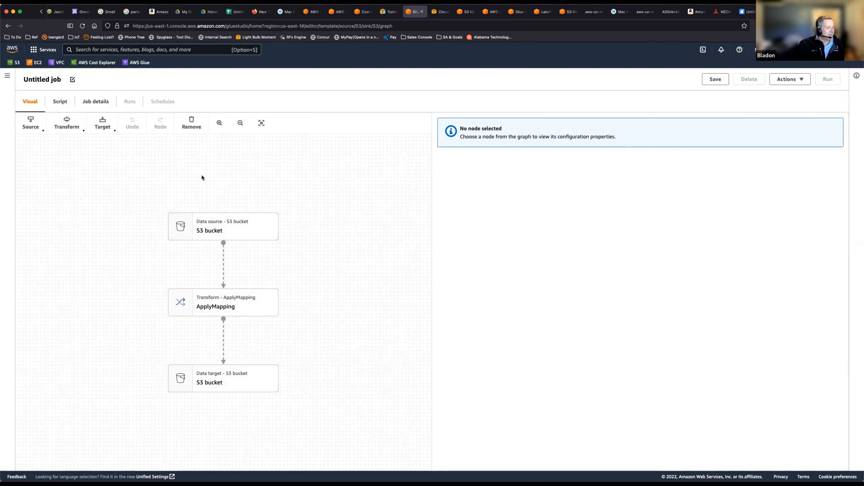
- Examine the settings of the job's S3 source, ApplyMapping and S3 target nodes, including the source's node properties
{"action": "left_click", "coordinate": [251, 224]}
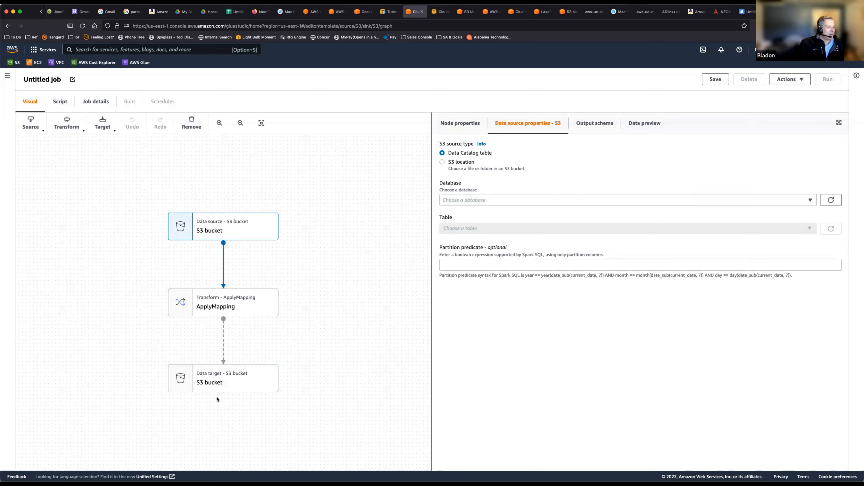
{"action": "left_click", "coordinate": [238, 301]}
{"action": "left_click", "coordinate": [238, 378]}
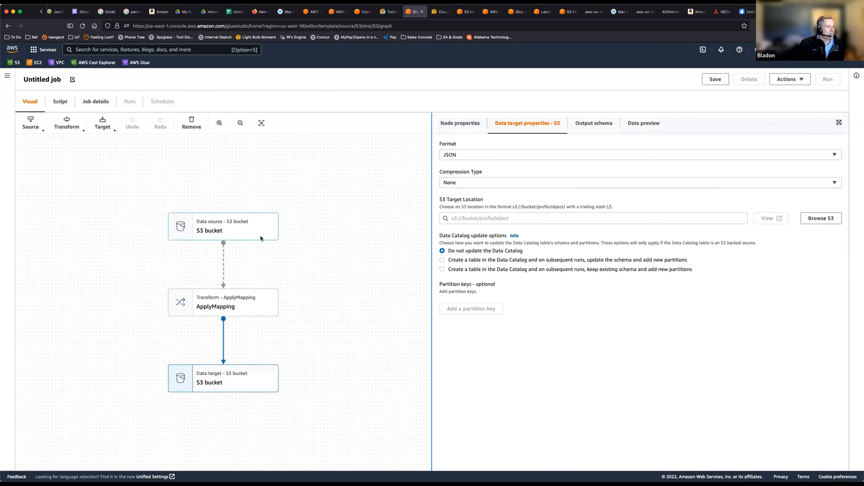
{"action": "left_click", "coordinate": [240, 215]}
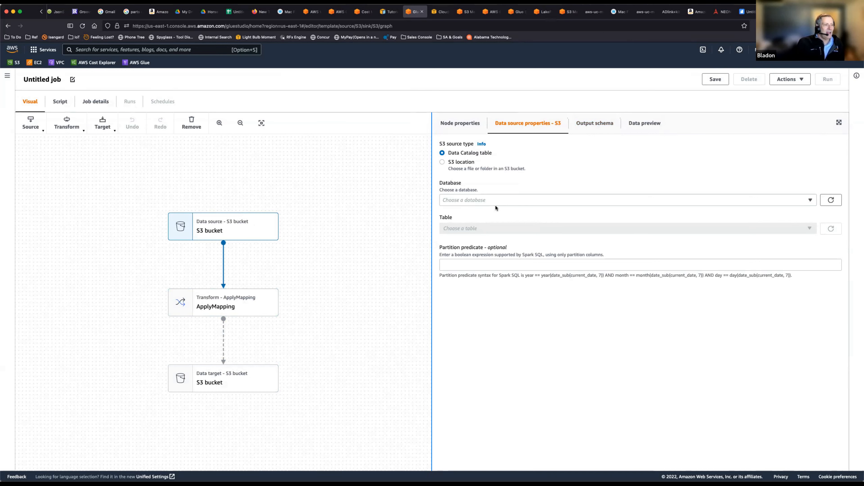
{"action": "left_click", "coordinate": [483, 124]}
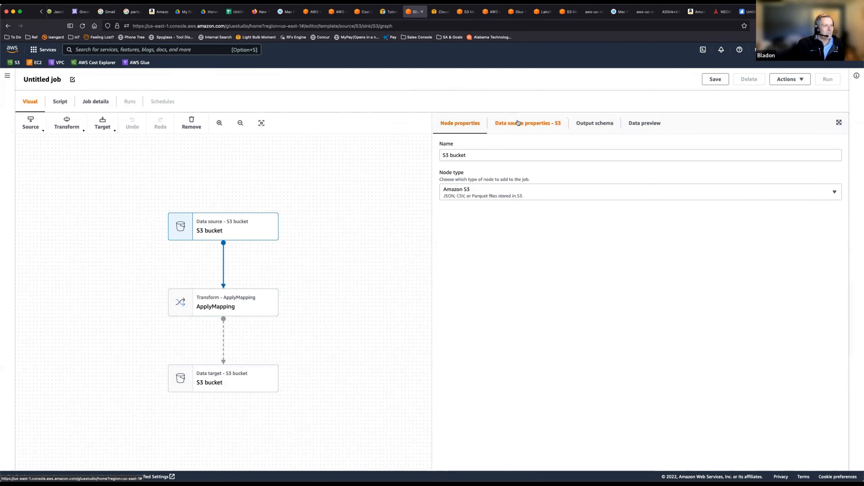
- Rename the job's S3 source node as "Ticket Source"
{"action": "left_click", "coordinate": [496, 125]}
{"action": "left_click", "coordinate": [459, 127]}
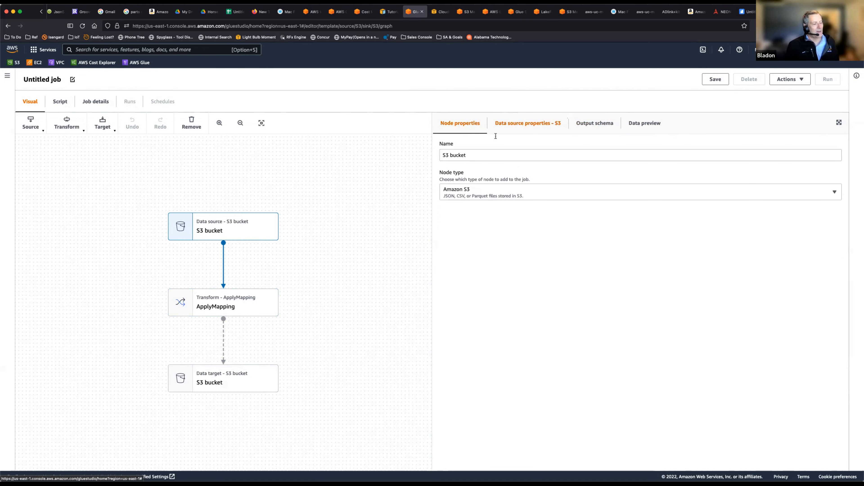
{"action": "left_click", "coordinate": [483, 155]}
{"action": "double_click", "coordinate": [484, 155]}
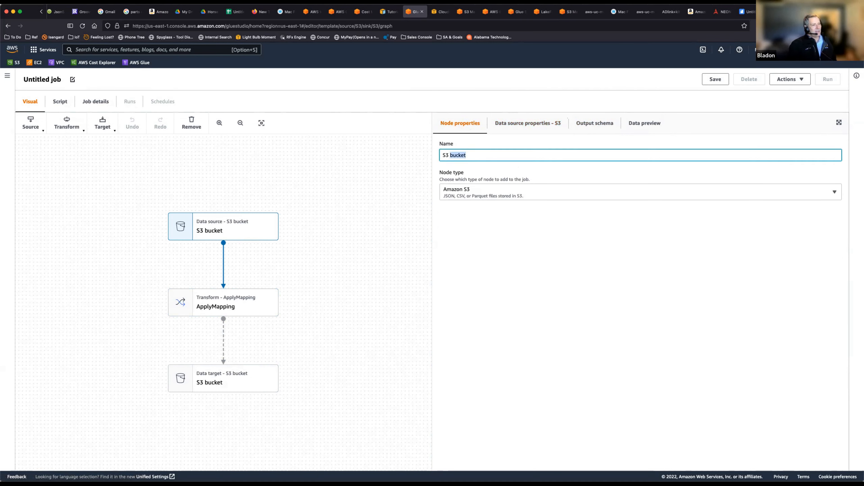
{"action": "key", "text": "BackSpace"}
{"action": "key", "text": "BackSpace"}
{"action": "key", "text": "BackSpace"}
{"action": "key", "text": "BackSpace"}
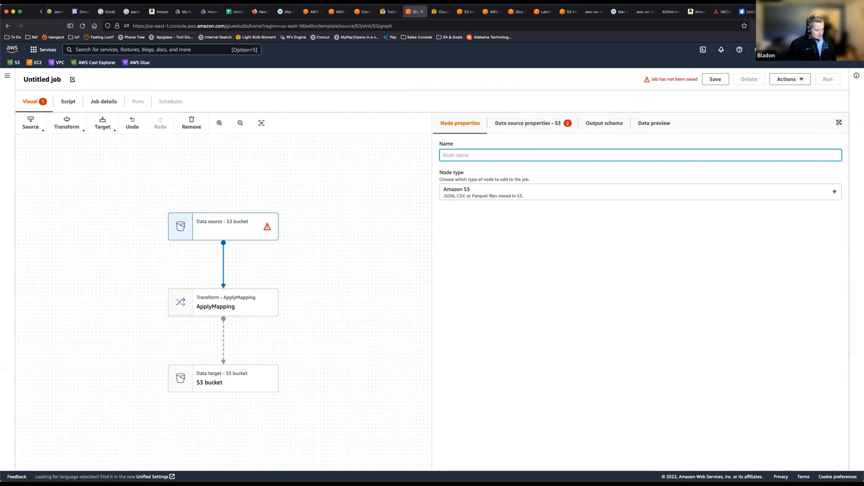
{"action": "type", "text": "Ticket Stource"}
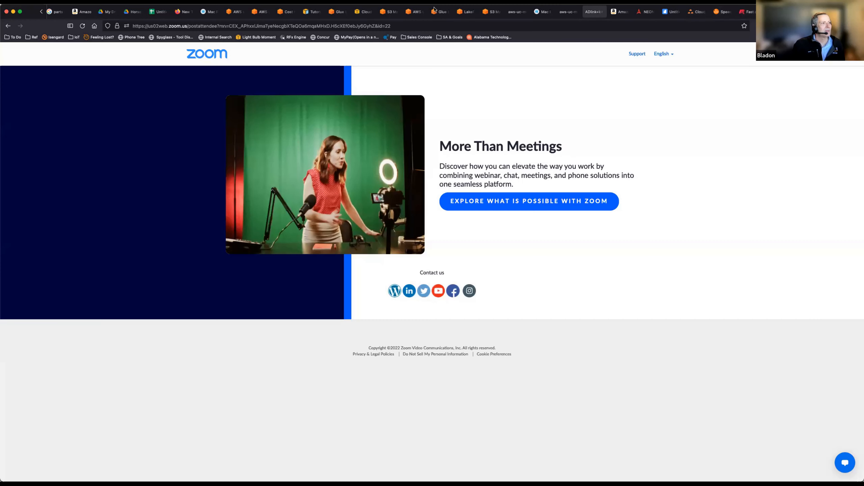
- Look through the open S3, Lake Formation and Glue Studio pages, including the Glue Demo job, for the unsaved untitled job and return to it
{"action": "left_click", "coordinate": [497, 15]}
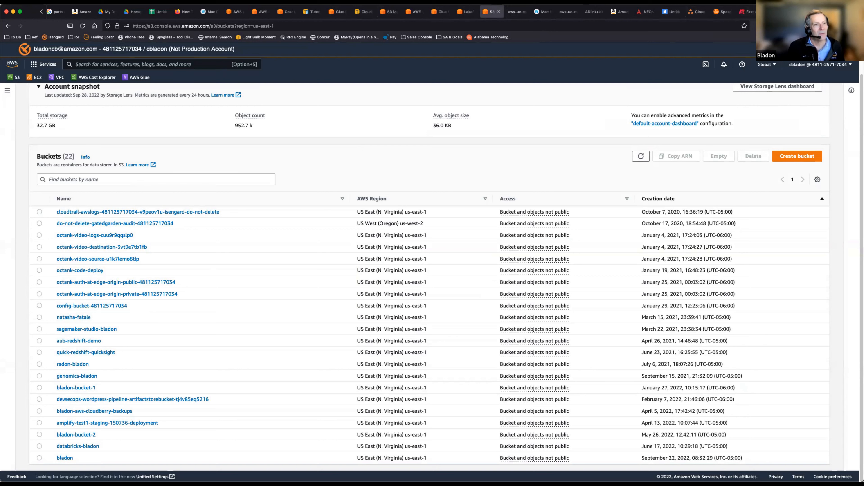
{"action": "left_click", "coordinate": [466, 14]}
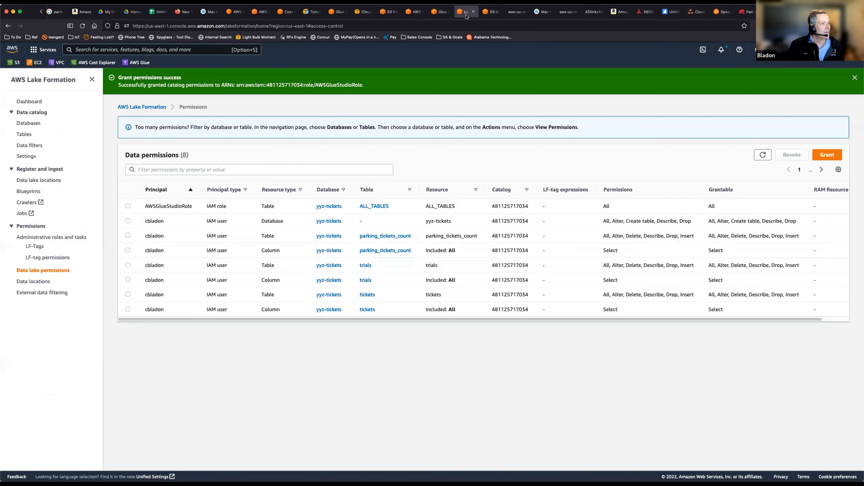
{"action": "left_click", "coordinate": [441, 14]}
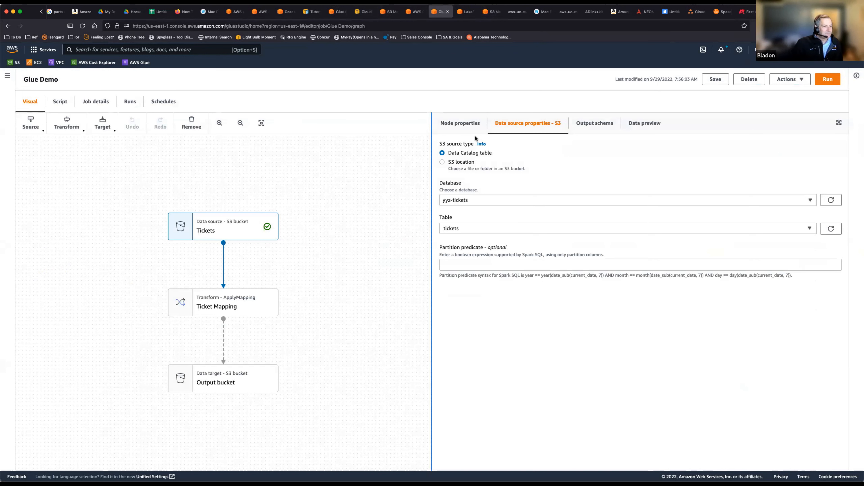
{"action": "left_click", "coordinate": [466, 129]}
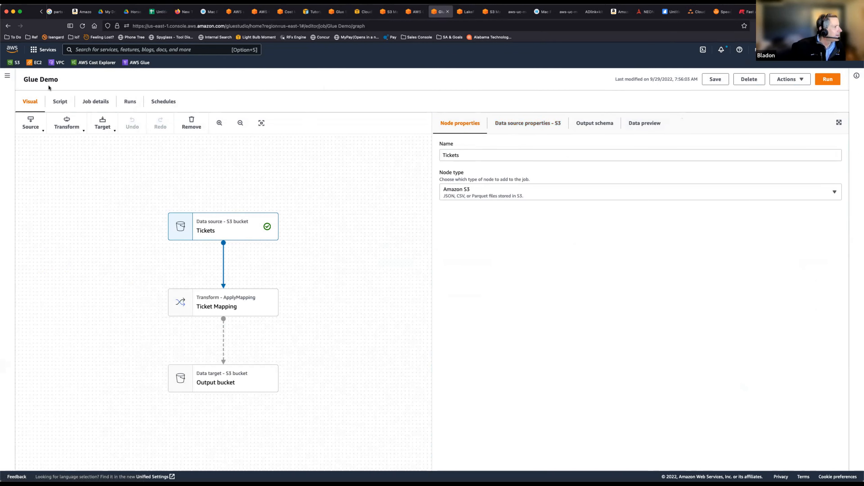
{"action": "left_click", "coordinate": [7, 75]}
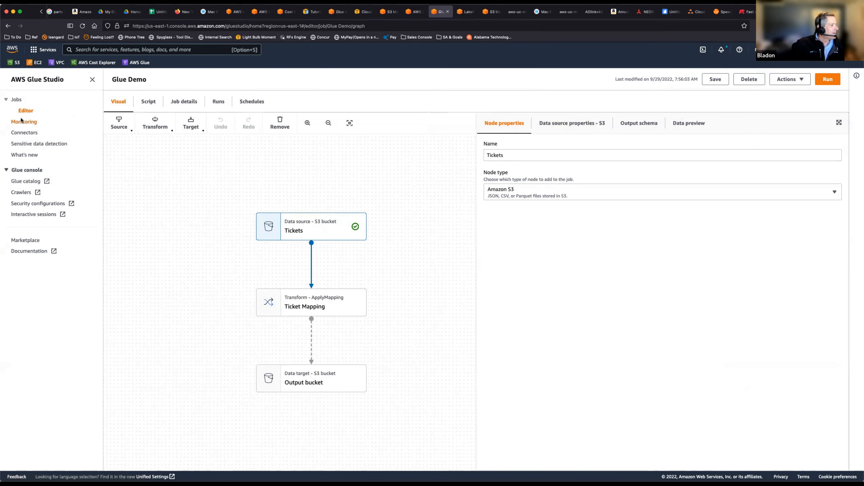
{"action": "left_click", "coordinate": [17, 101]}
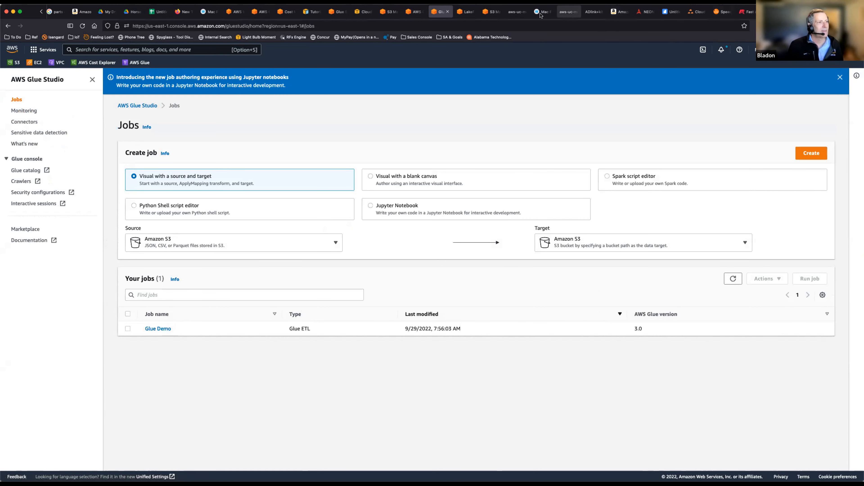
{"action": "left_click", "coordinate": [492, 12]}
{"action": "left_click", "coordinate": [460, 12]}
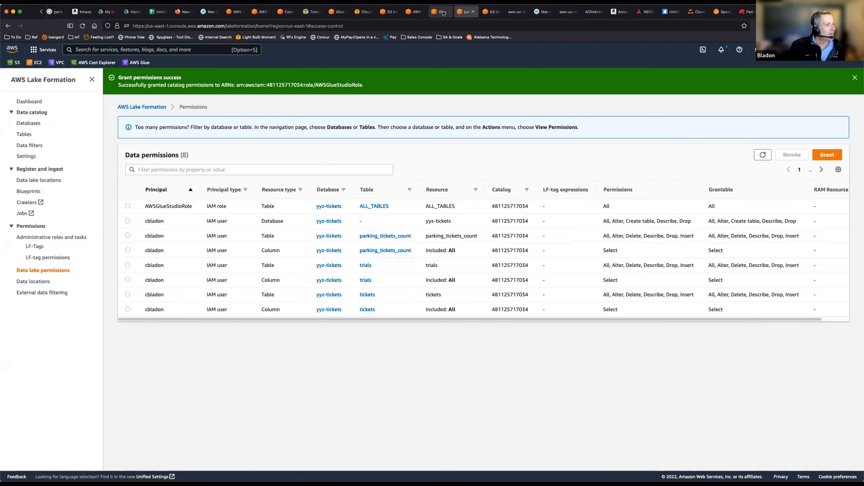
{"action": "left_click", "coordinate": [440, 11]}
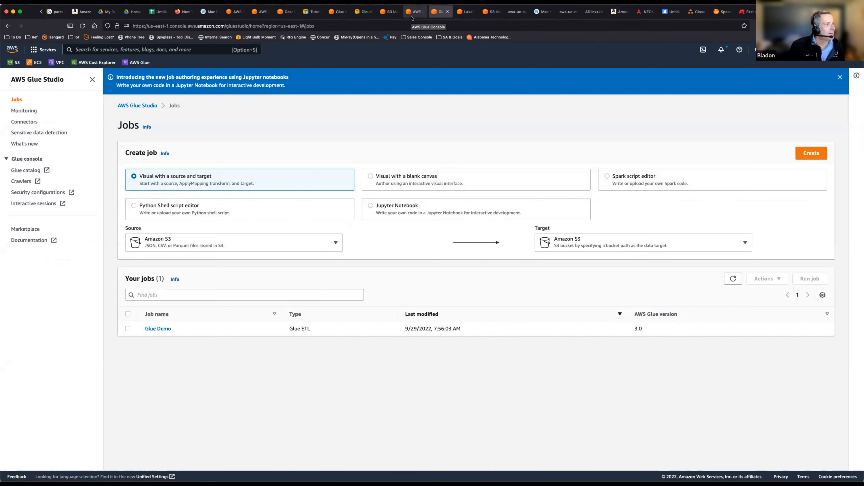
{"action": "left_click", "coordinate": [413, 12]}
{"action": "left_click", "coordinate": [388, 12]}
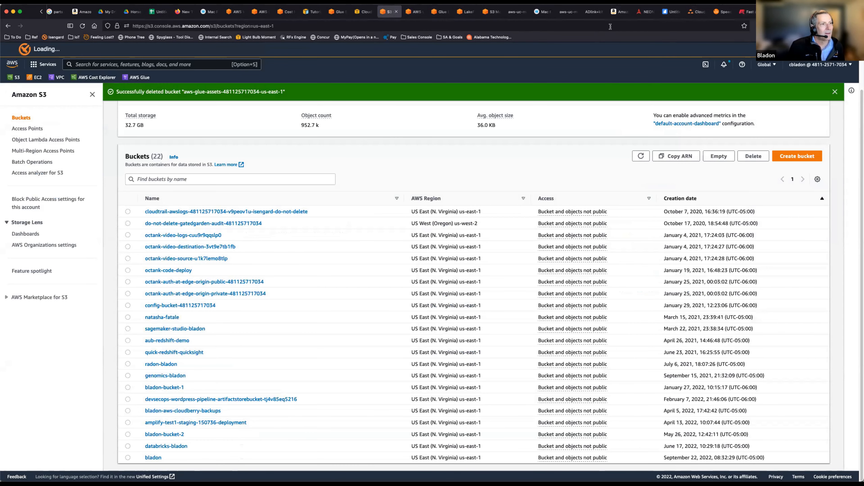
{"action": "left_click", "coordinate": [502, 12]}
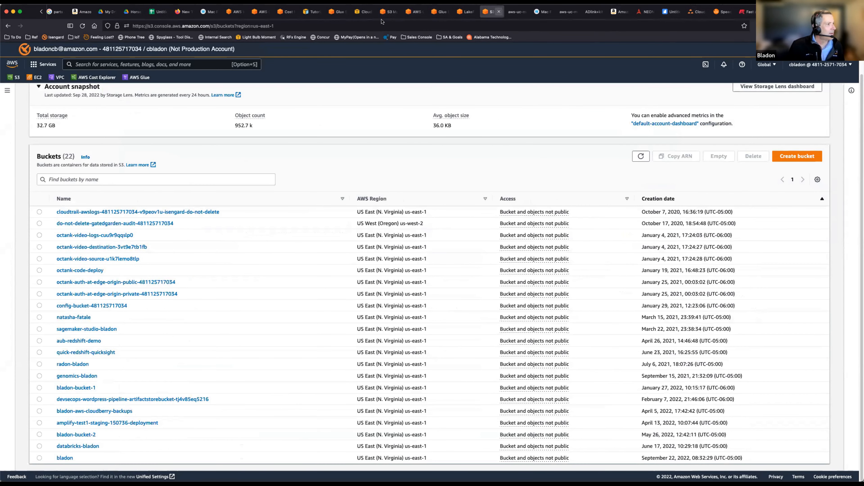
{"action": "left_click", "coordinate": [329, 16]}
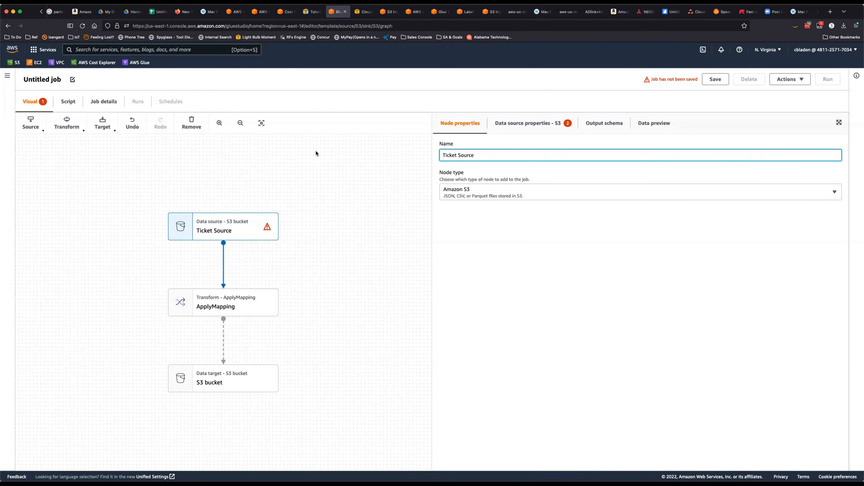
- Point the Ticket Source node to the tickets table of the yyz-tickets Data Catalog database and check its output schema
{"action": "left_click", "coordinate": [544, 248]}
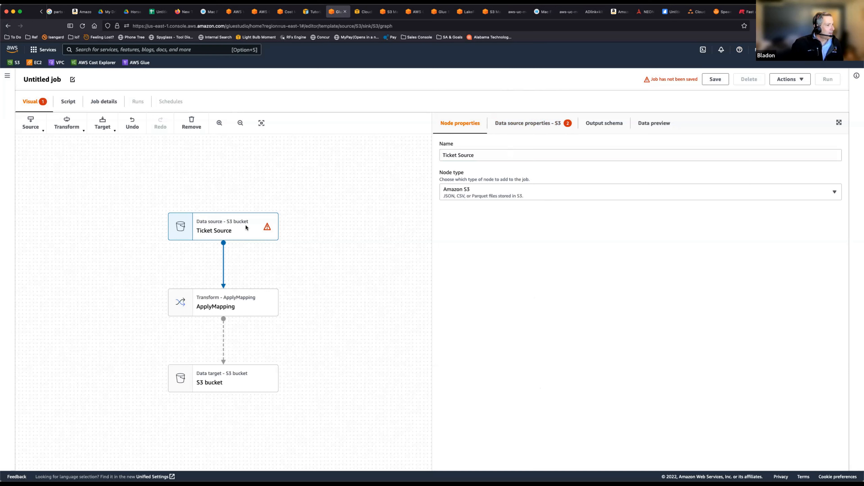
{"action": "left_click", "coordinate": [245, 300]}
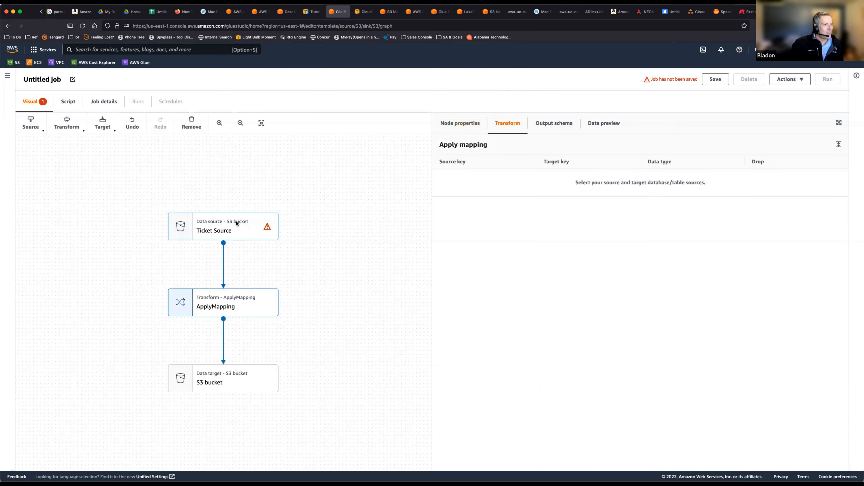
{"action": "left_click", "coordinate": [236, 223]}
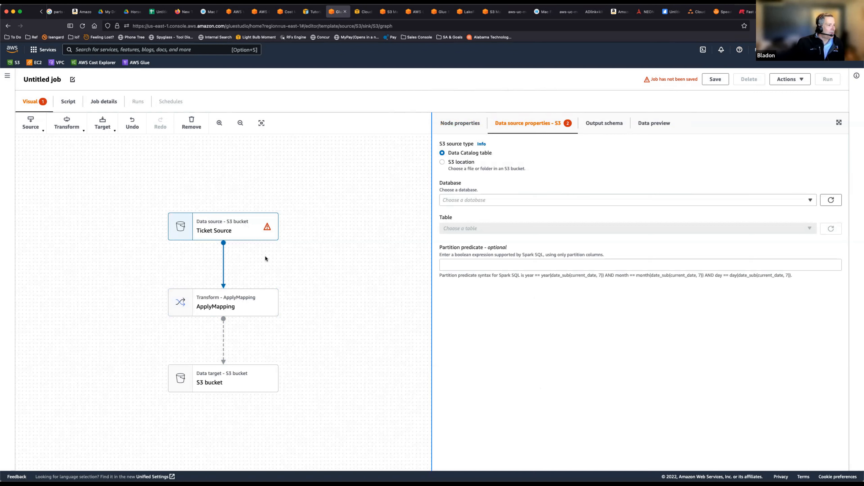
{"action": "left_click", "coordinate": [464, 126]}
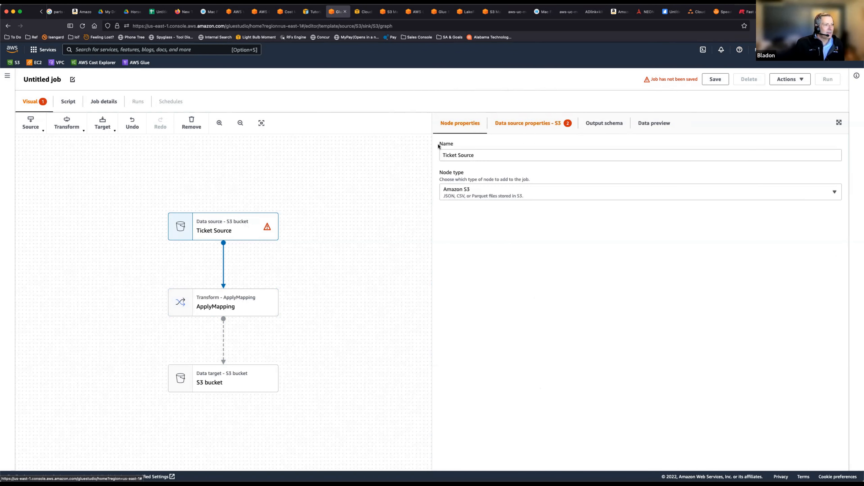
{"action": "left_click", "coordinate": [532, 123]}
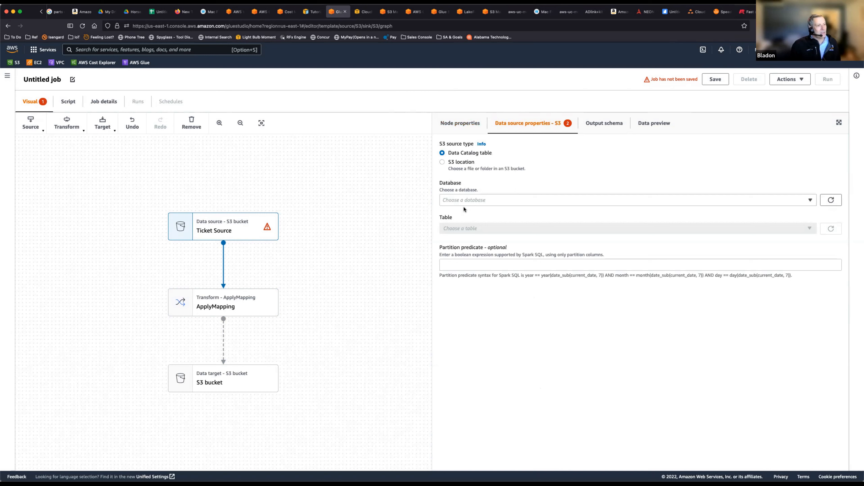
{"action": "left_click", "coordinate": [473, 201]}
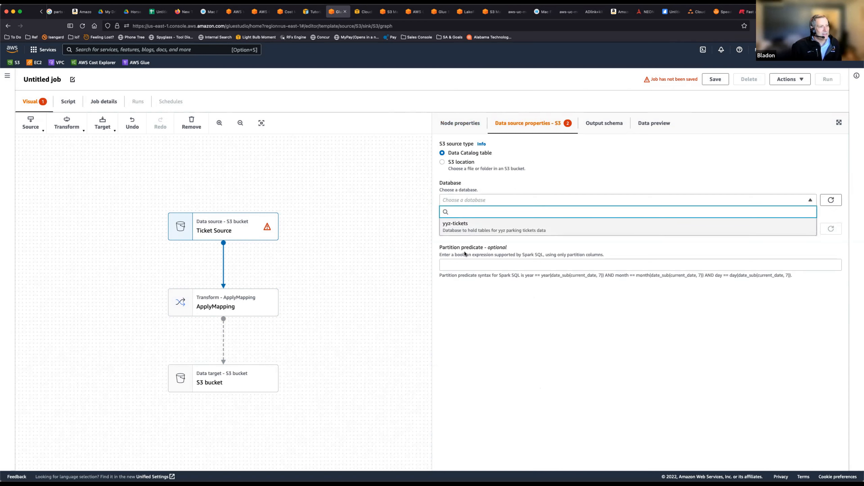
{"action": "left_click", "coordinate": [451, 225]}
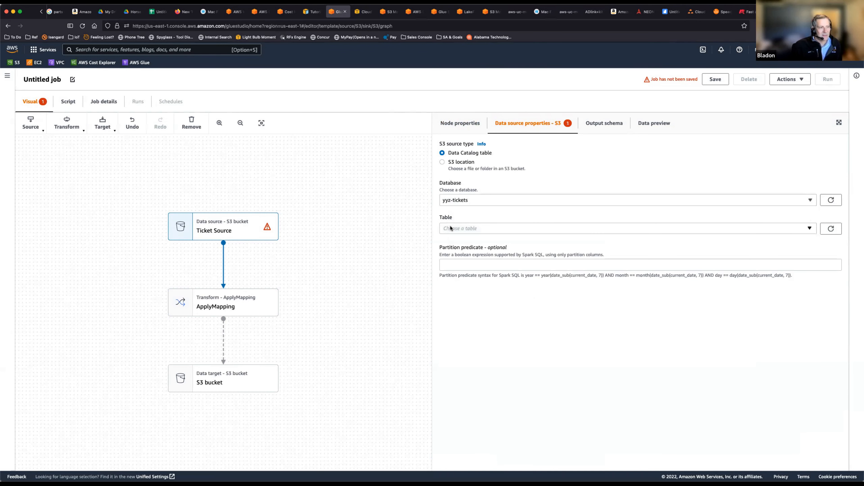
{"action": "left_click", "coordinate": [459, 232]}
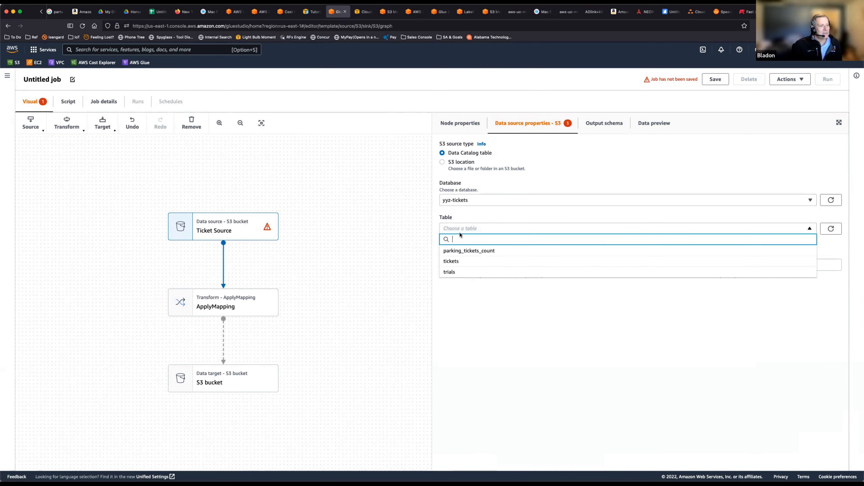
{"action": "left_click", "coordinate": [453, 262]}
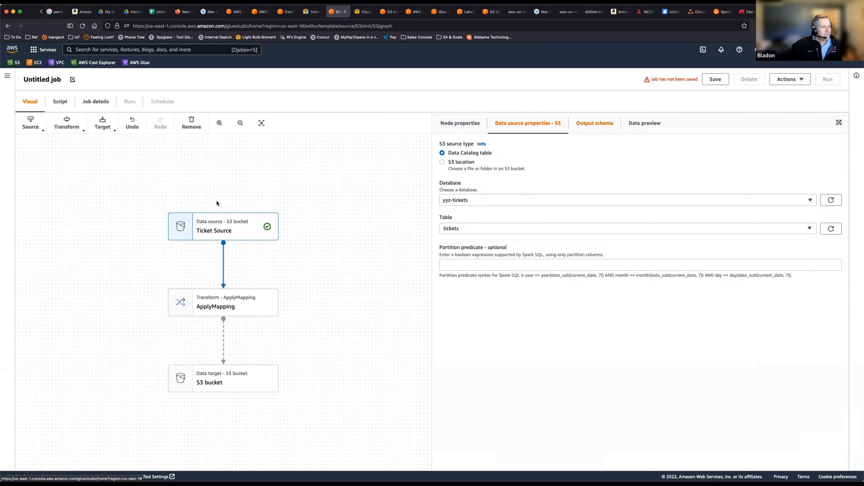
{"action": "left_click", "coordinate": [597, 127]}
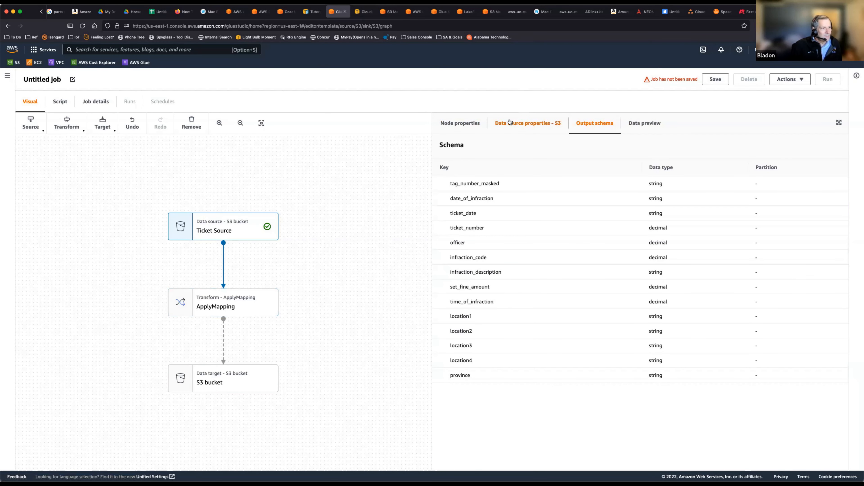
{"action": "left_click", "coordinate": [222, 230]}
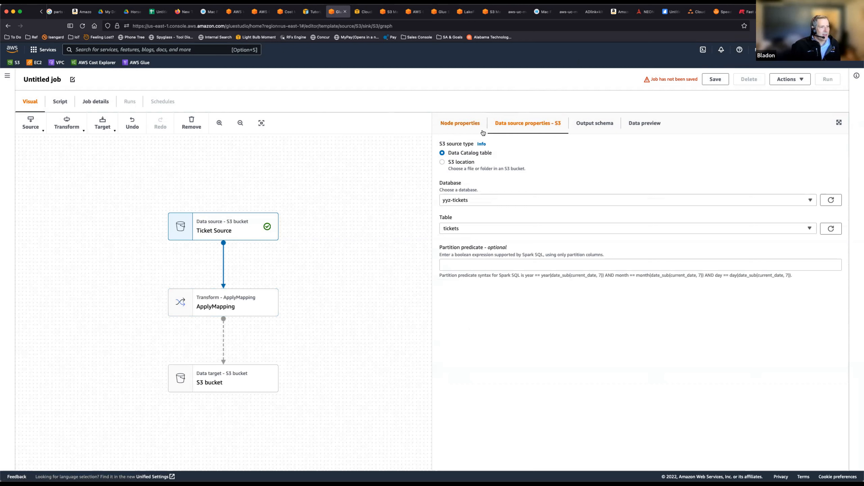
- In the ApplyMapping node, drop the location1 to location4 and province fields and rename the officer target key as officer_name
{"action": "left_click", "coordinate": [245, 307]}
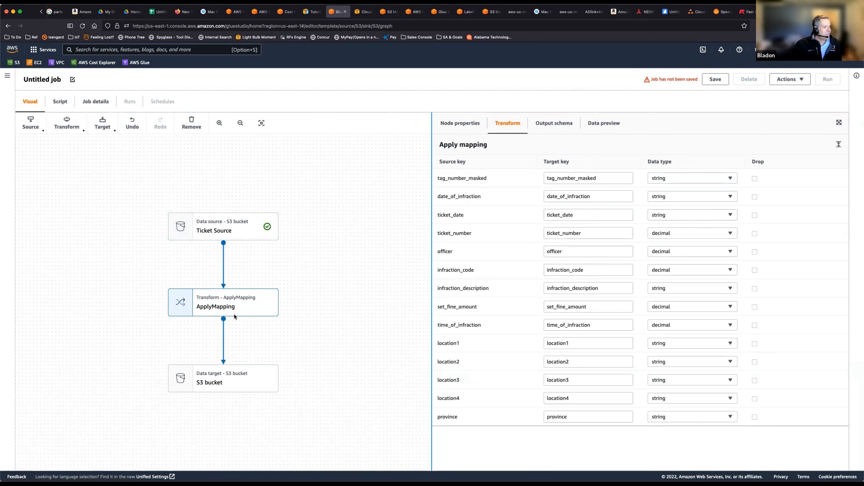
{"action": "left_click", "coordinate": [474, 122]}
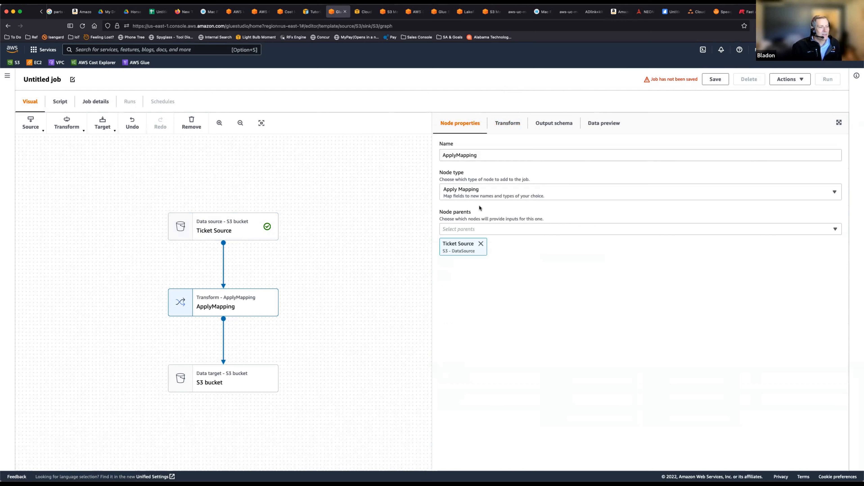
{"action": "left_click", "coordinate": [507, 123]}
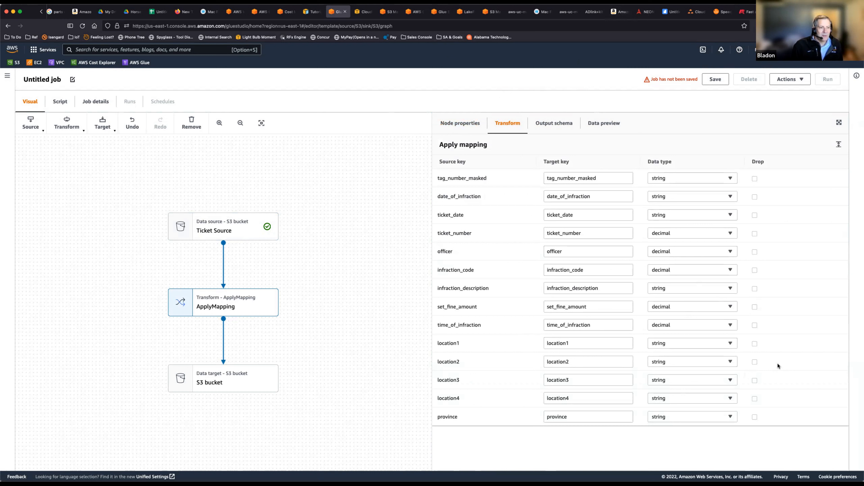
{"action": "left_click", "coordinate": [755, 343]}
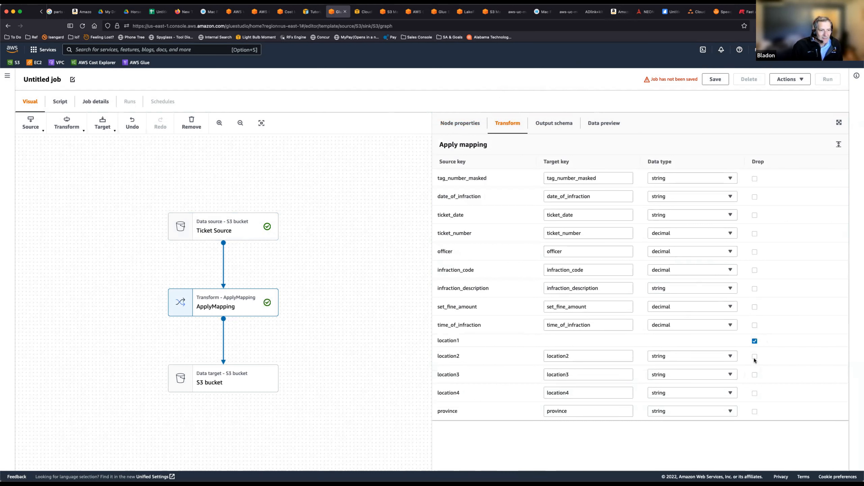
{"action": "left_click", "coordinate": [755, 357]}
{"action": "left_click", "coordinate": [756, 373]}
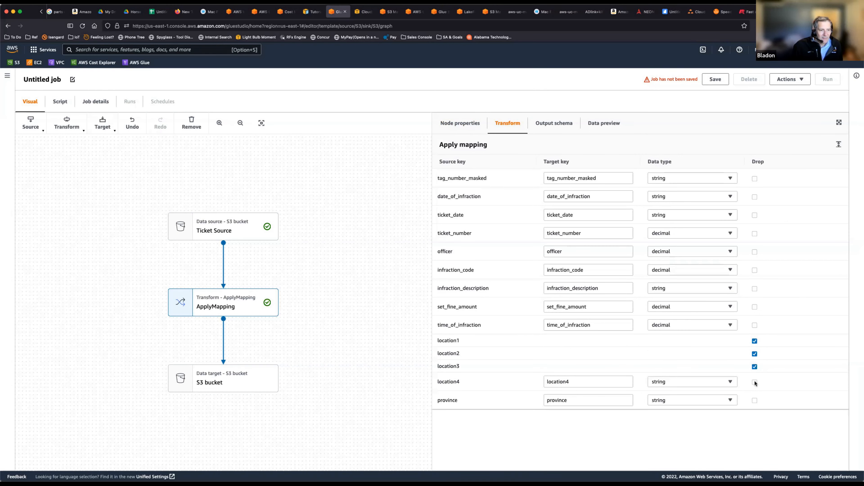
{"action": "left_click", "coordinate": [755, 385]}
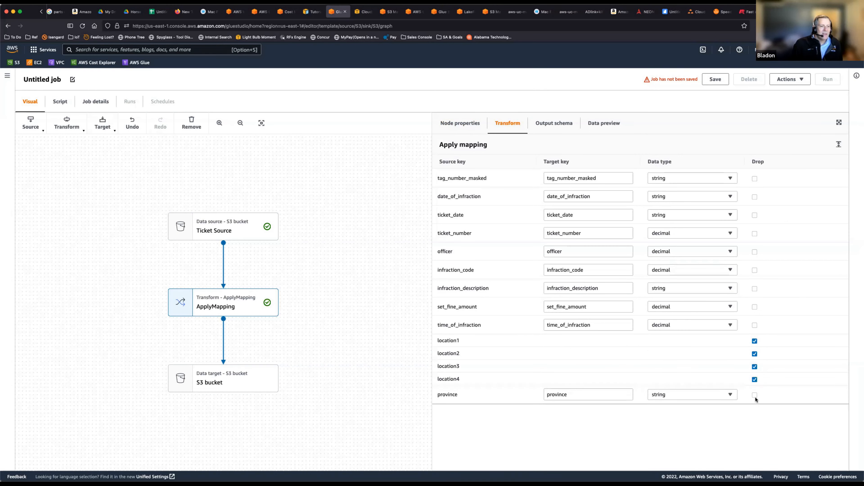
{"action": "left_click", "coordinate": [754, 396]}
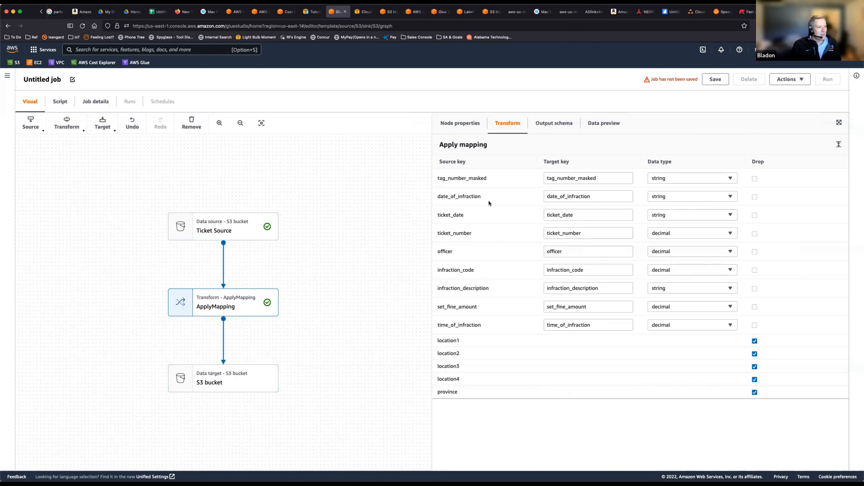
{"action": "left_click", "coordinate": [571, 251]}
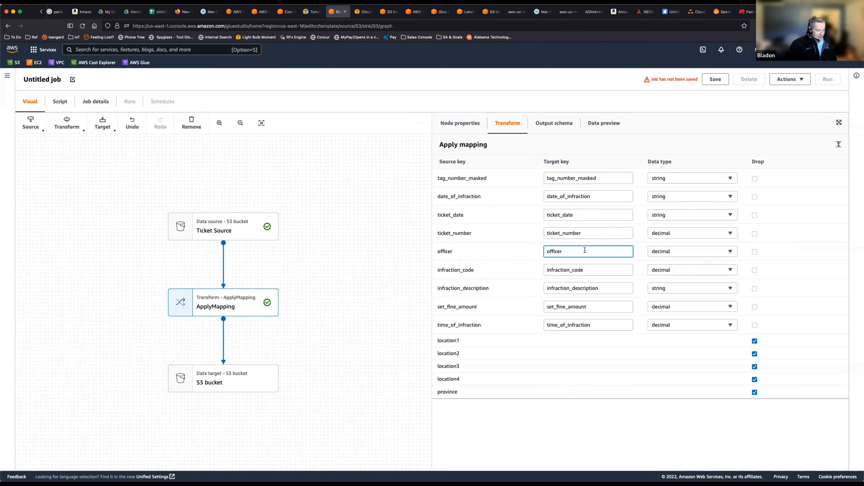
{"action": "type", "text": "name"}
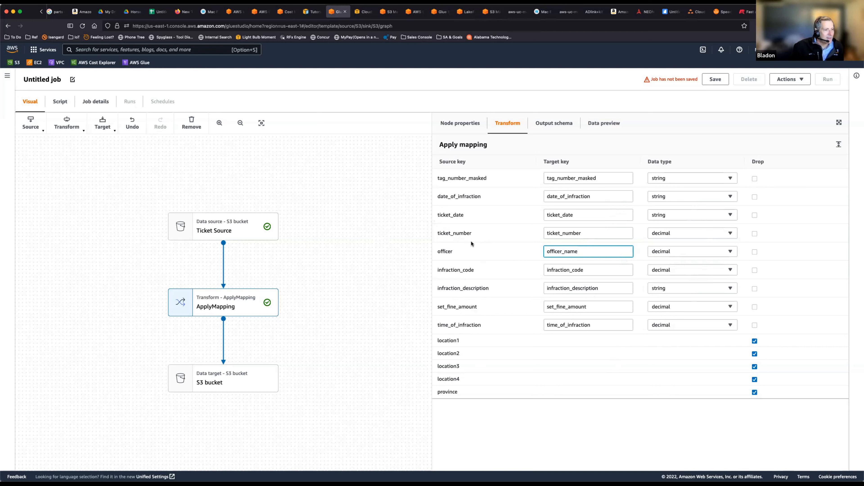
- Set the data types of ticket_number and set_fine_amount to float in the ApplyMapping node and check its output schema
{"action": "left_click", "coordinate": [695, 236]}
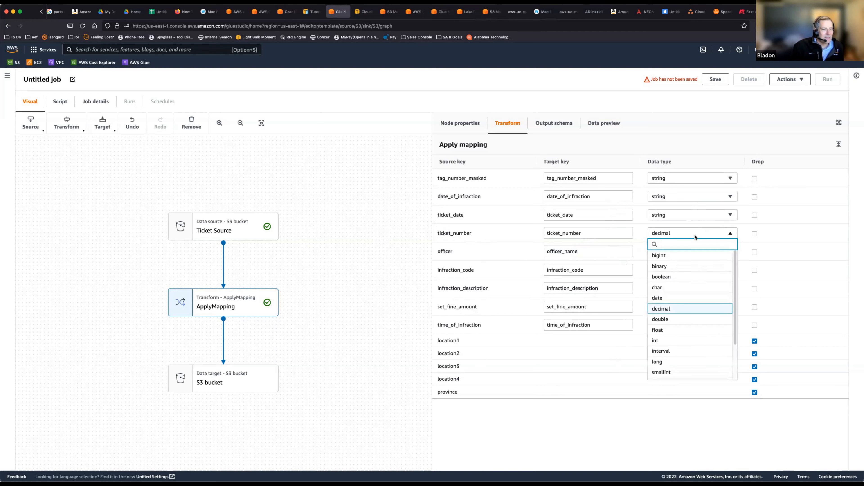
{"action": "left_click", "coordinate": [667, 330]}
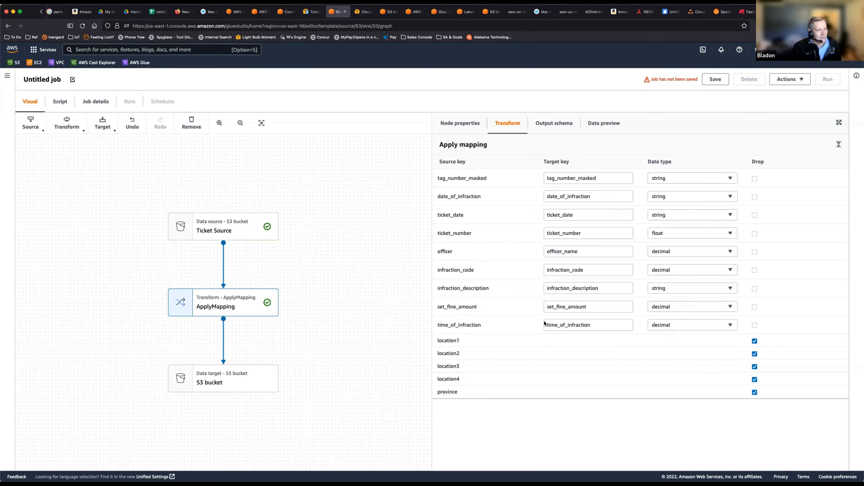
{"action": "left_click", "coordinate": [677, 307]}
{"action": "left_click", "coordinate": [673, 265]}
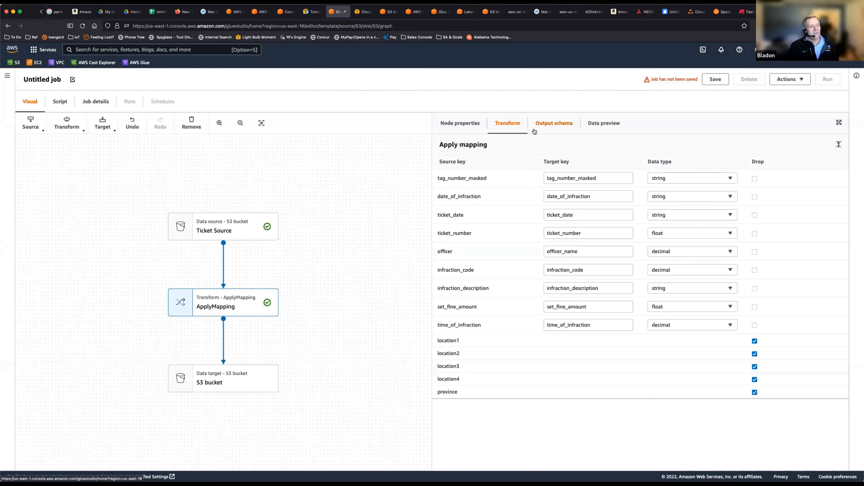
{"action": "left_click", "coordinate": [550, 127]}
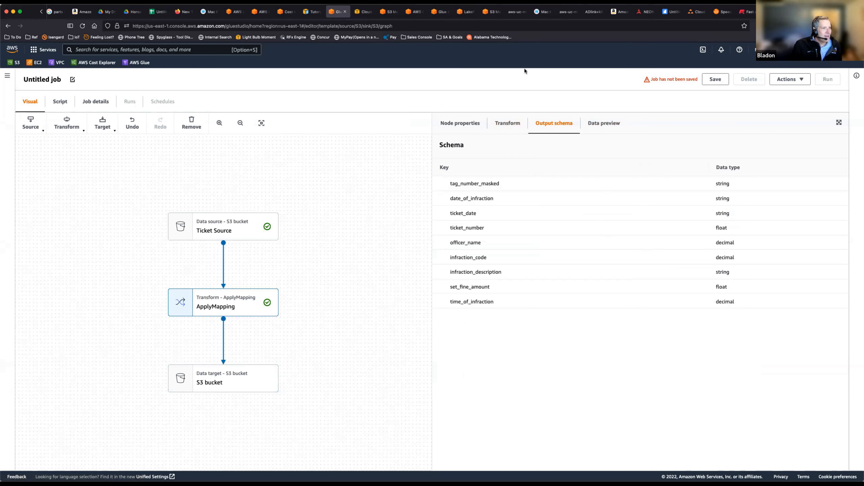
- Set the S3 bucket target node's format to Parquet and its compression type to GZIP
{"action": "left_click", "coordinate": [255, 381]}
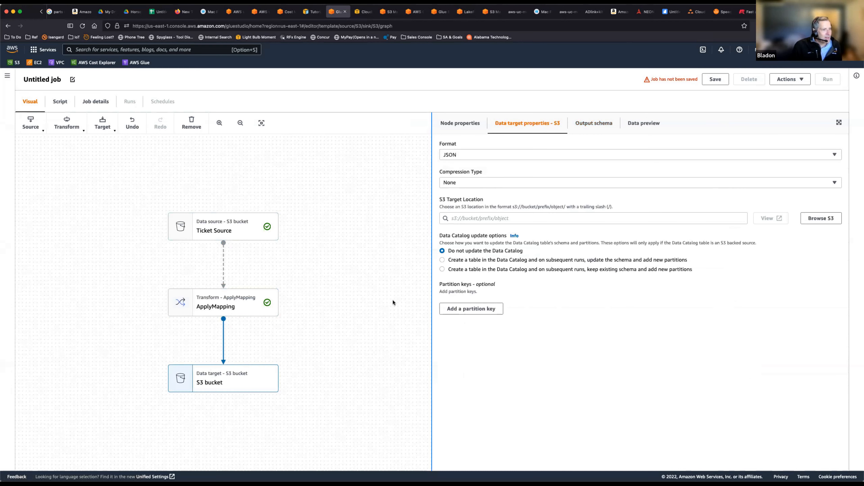
{"action": "left_click", "coordinate": [470, 155]}
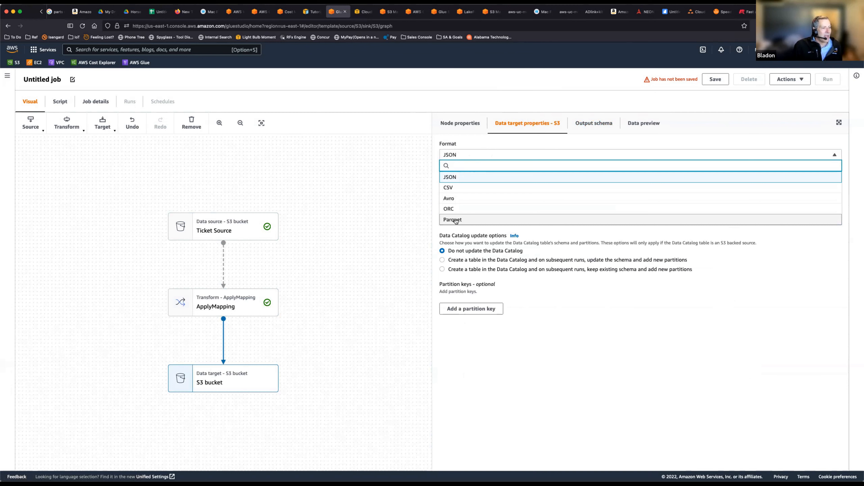
{"action": "left_click", "coordinate": [470, 179]}
{"action": "left_click", "coordinate": [463, 227]}
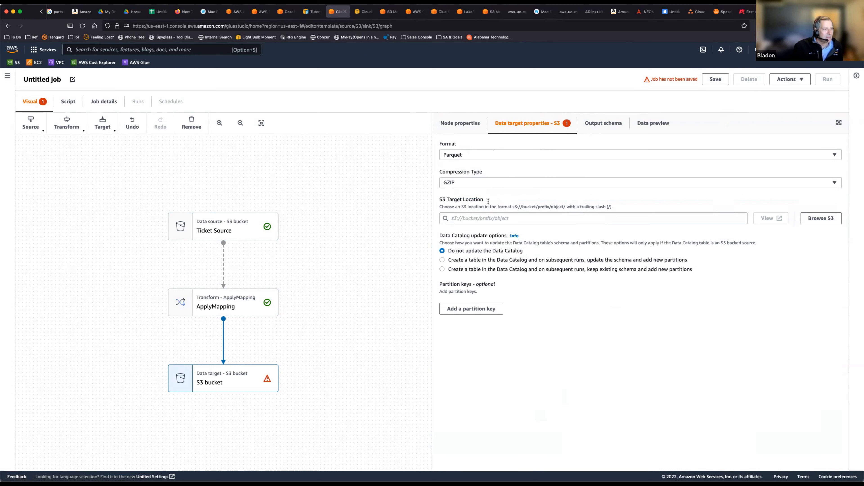
- Search the S3 buckets for "glue" and choose the glue-studio-blog bucket as the target location
{"action": "left_click", "coordinate": [487, 214]}
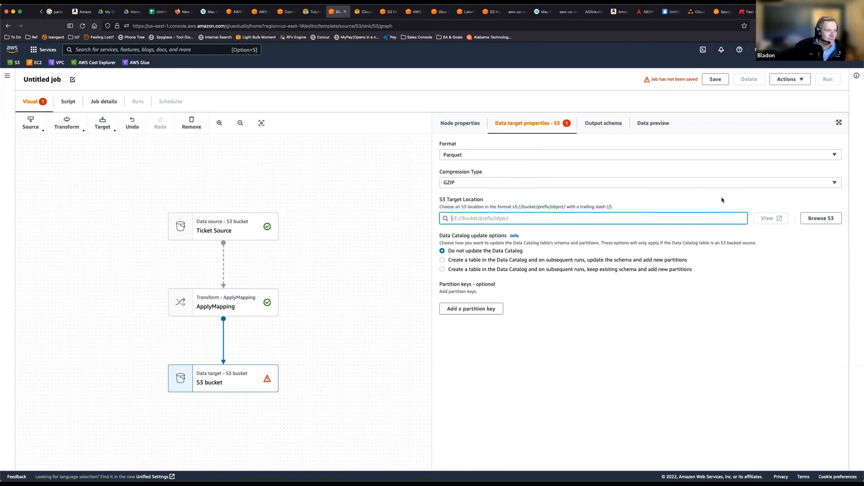
{"action": "left_click", "coordinate": [832, 218]}
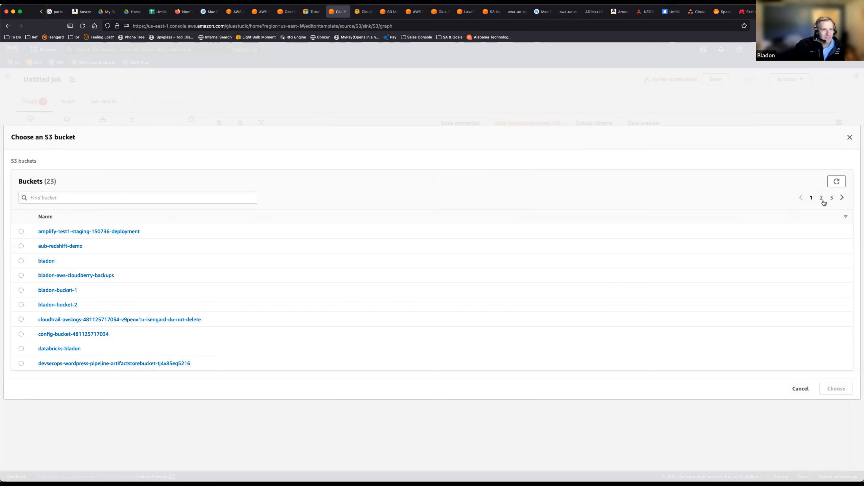
{"action": "left_click", "coordinate": [110, 200]}
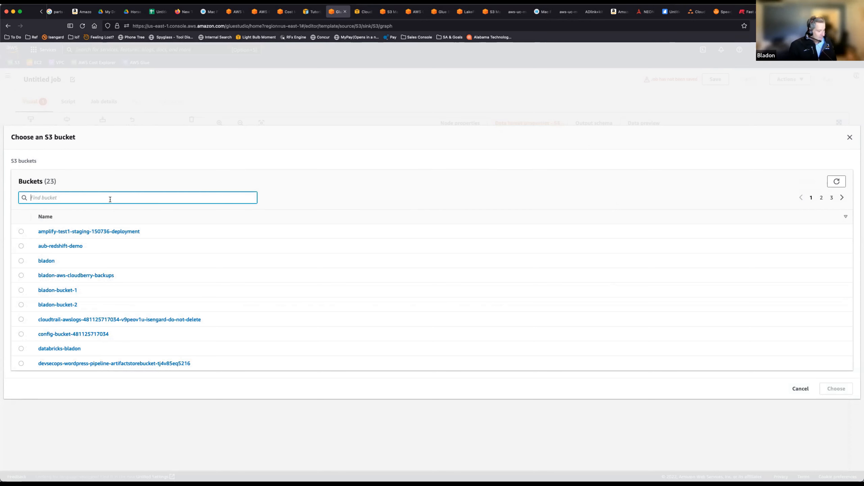
{"action": "type", "text": "glue"}
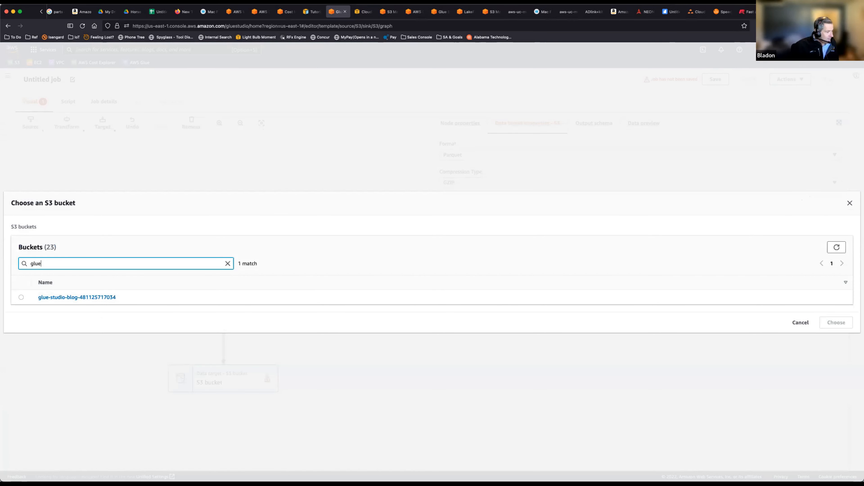
{"action": "left_click", "coordinate": [21, 297]}
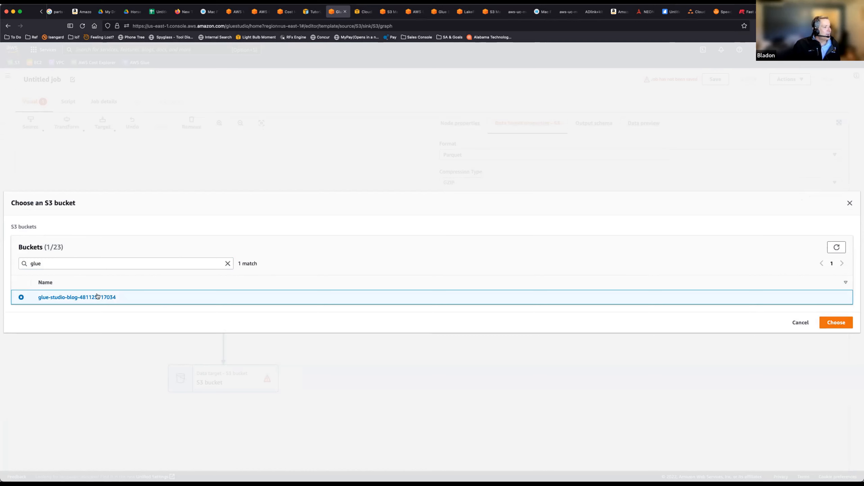
{"action": "left_click", "coordinate": [832, 326]}
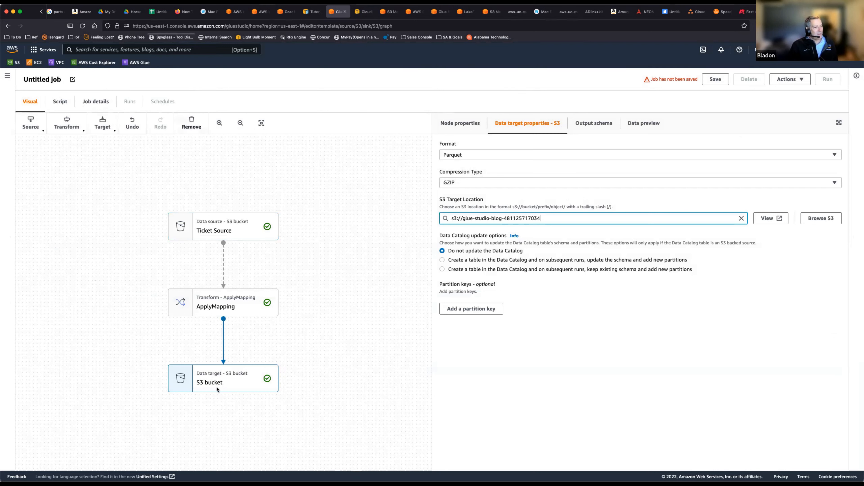
- Try to save the untitled job, checking the Ticket Source node's data source properties
{"action": "left_click", "coordinate": [718, 75]}
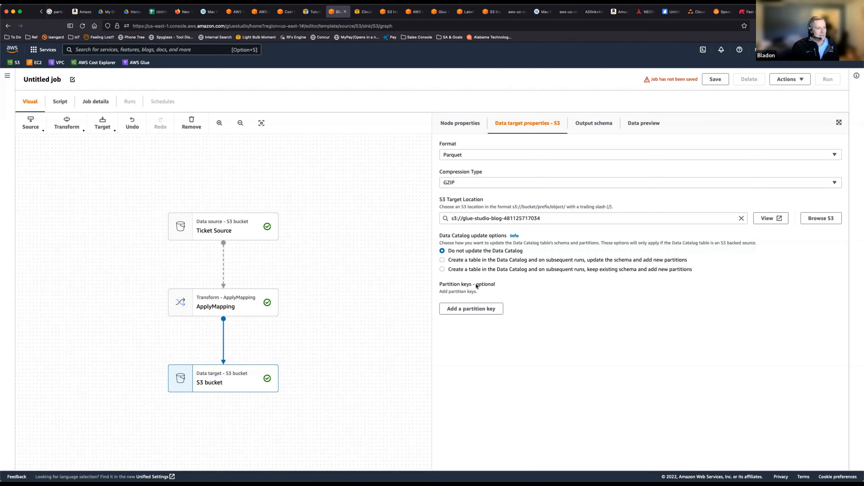
{"action": "left_click", "coordinate": [201, 221]}
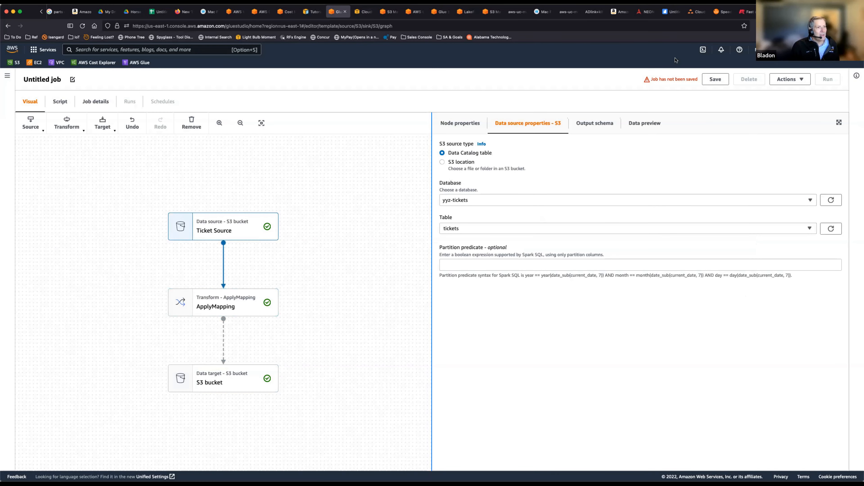
{"action": "left_click", "coordinate": [716, 79]}
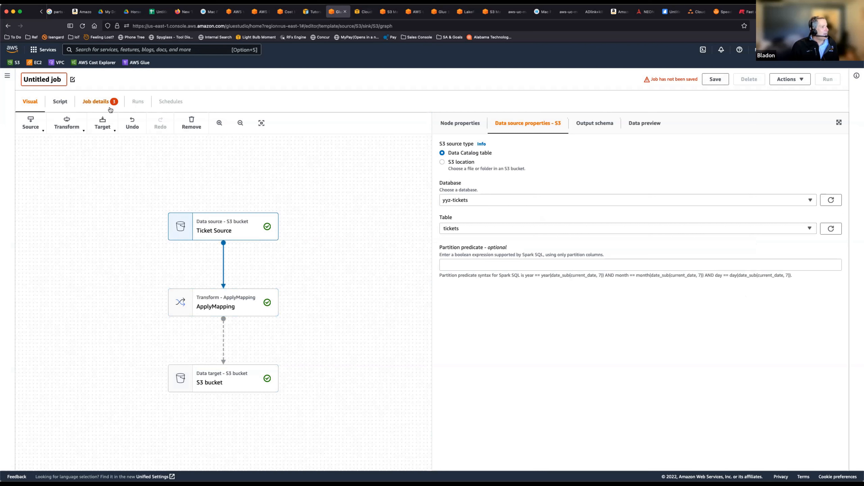
- Rename the job as "Glue Demo Job"
{"action": "double_click", "coordinate": [61, 78]}
{"action": "key", "text": "BackSpace"}
{"action": "key", "text": "BackSpace"}
{"action": "key", "text": "BackSpace"}
{"action": "key", "text": "BackSpace"}
{"action": "key", "text": "BackSpace"}
{"action": "key", "text": "BackSpace"}
{"action": "key", "text": "BackSpace"}
{"action": "key", "text": "BackSpace"}
{"action": "key", "text": "BackSpace"}
{"action": "key", "text": "BackSpace"}
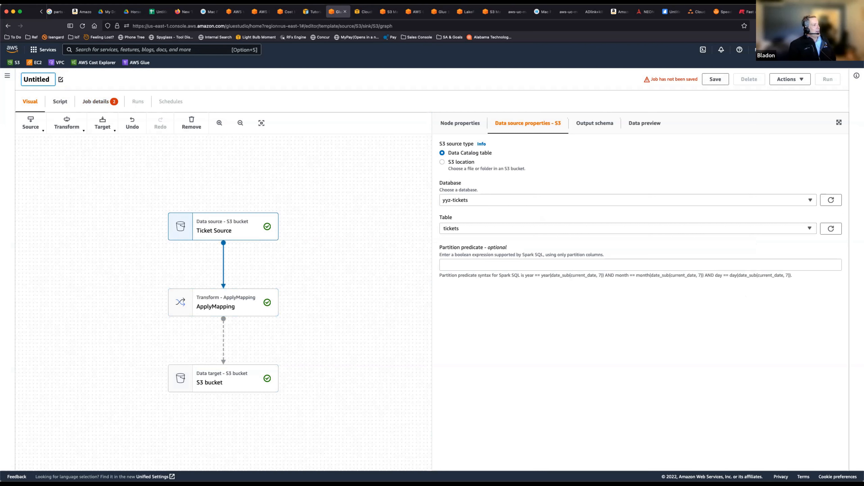
{"action": "type", "text": "Gl"}
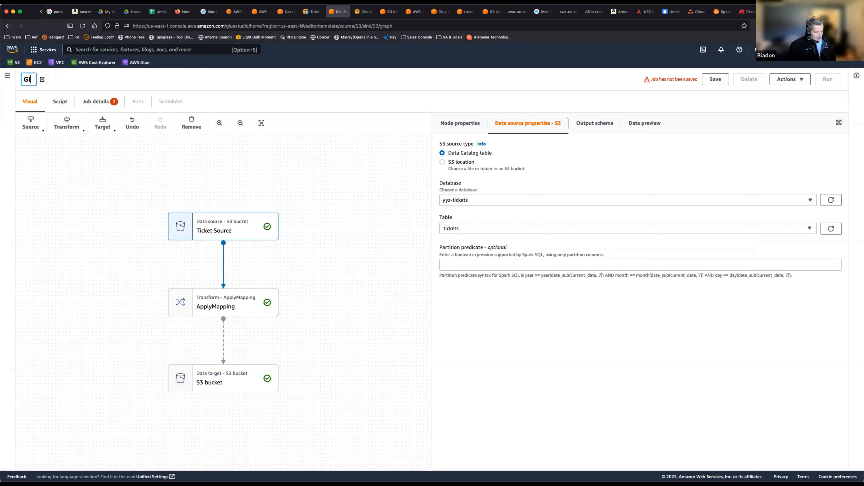
{"action": "type", "text": "ue Demo Job"}
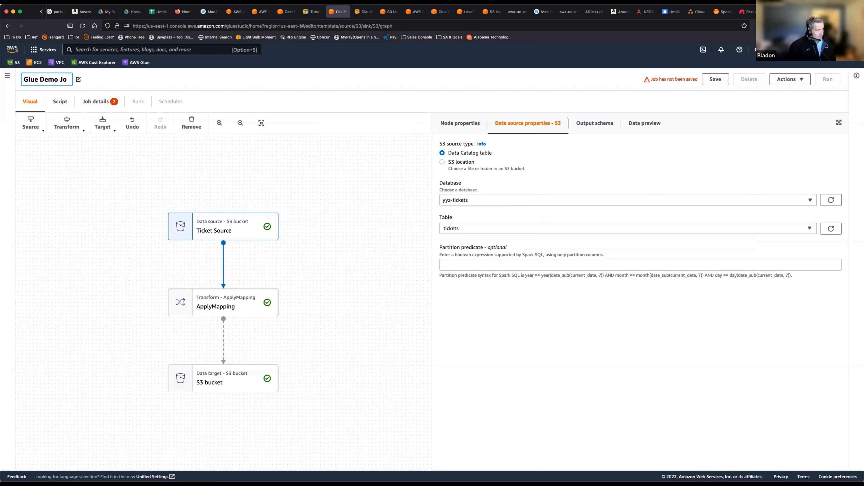
{"action": "left_click", "coordinate": [513, 92]}
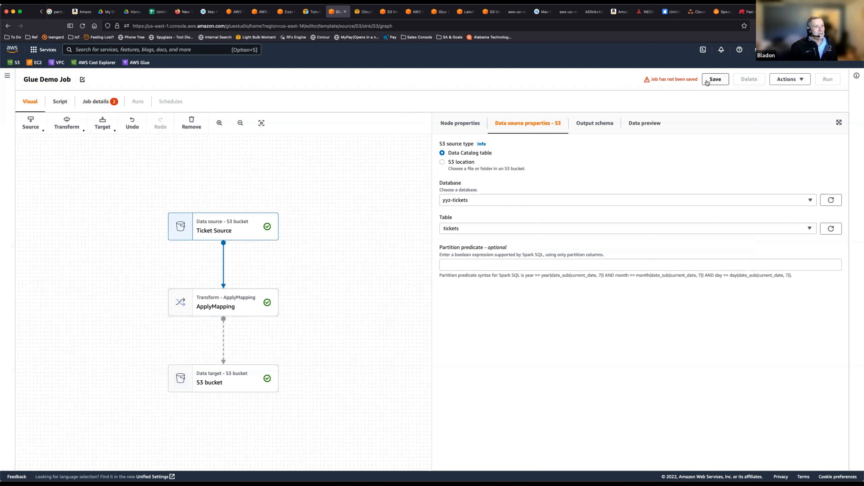
- Assign the AWSGlueStudioRole IAM role to the job in its job details
{"action": "left_click", "coordinate": [97, 106]}
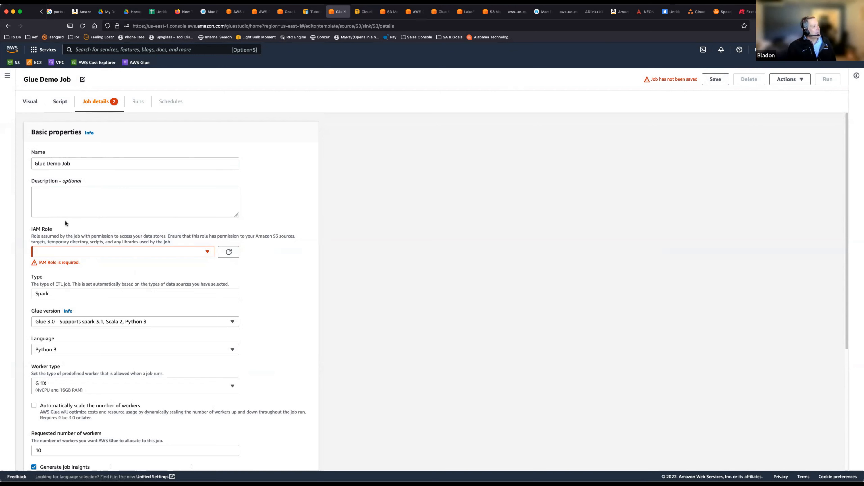
{"action": "left_click", "coordinate": [111, 253]}
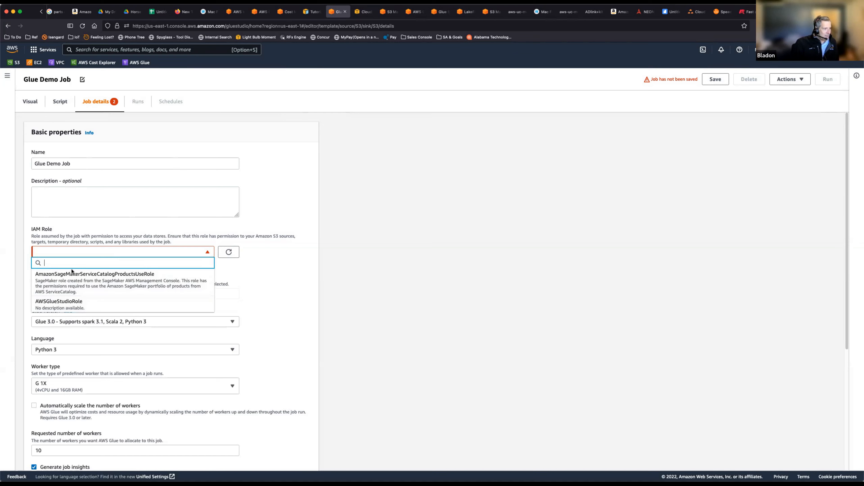
{"action": "left_click", "coordinate": [61, 304]}
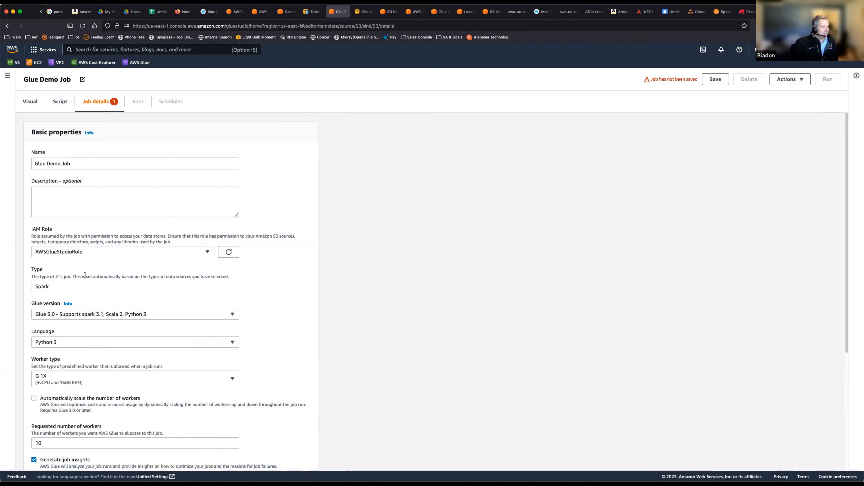
- Replace the default script filename with "Demo Glue" in the job's advanced properties and collapse that section
{"action": "scroll", "coordinate": [111, 268], "scroll_direction": "down", "scroll_amount": 2}
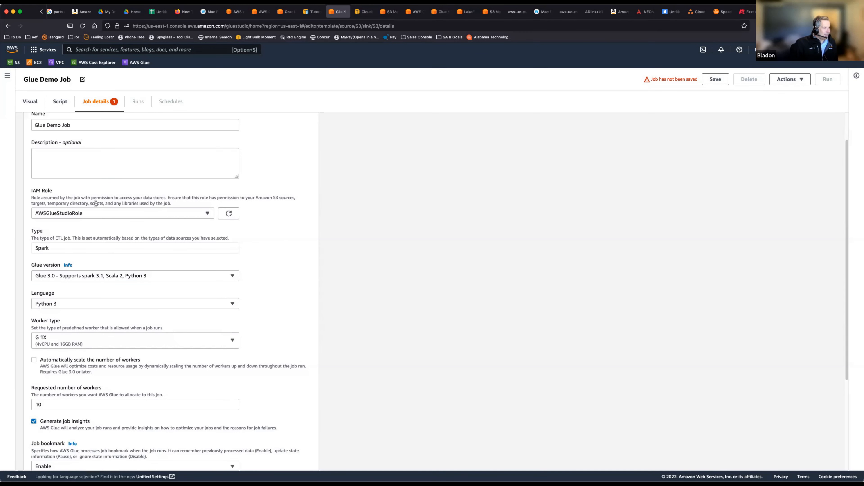
{"action": "scroll", "coordinate": [257, 264], "scroll_direction": "down", "scroll_amount": 2}
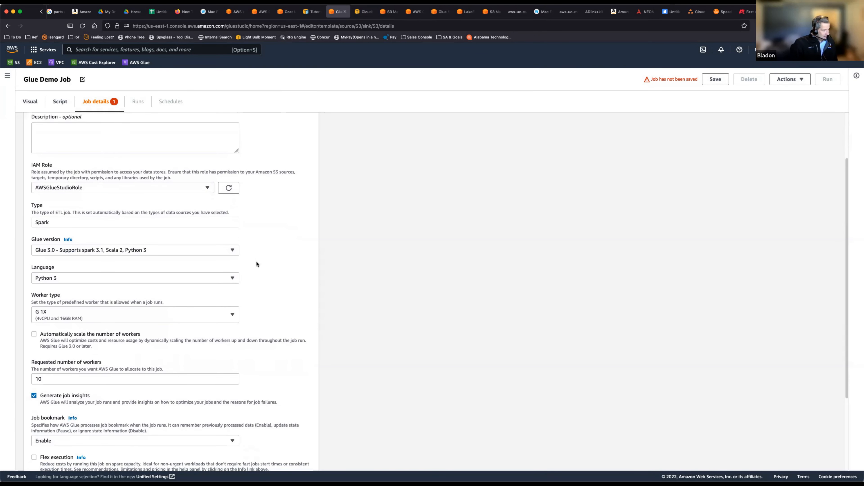
{"action": "scroll", "coordinate": [257, 265], "scroll_direction": "down", "scroll_amount": 5}
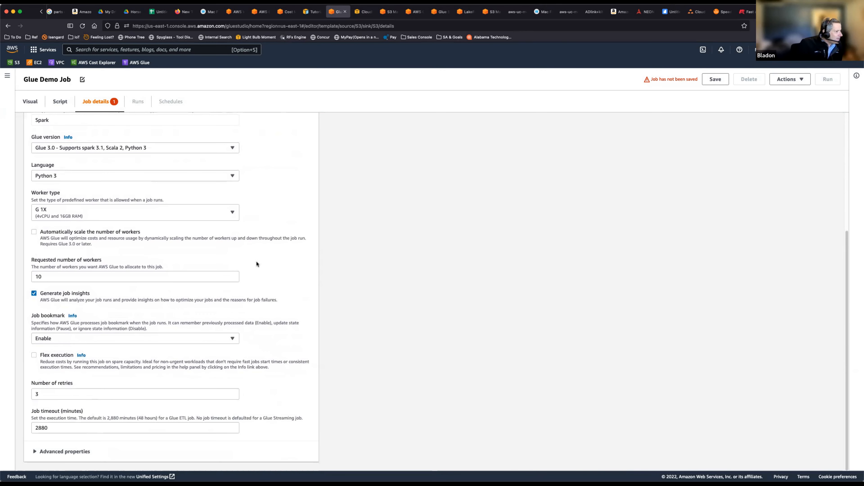
{"action": "left_click", "coordinate": [65, 452]}
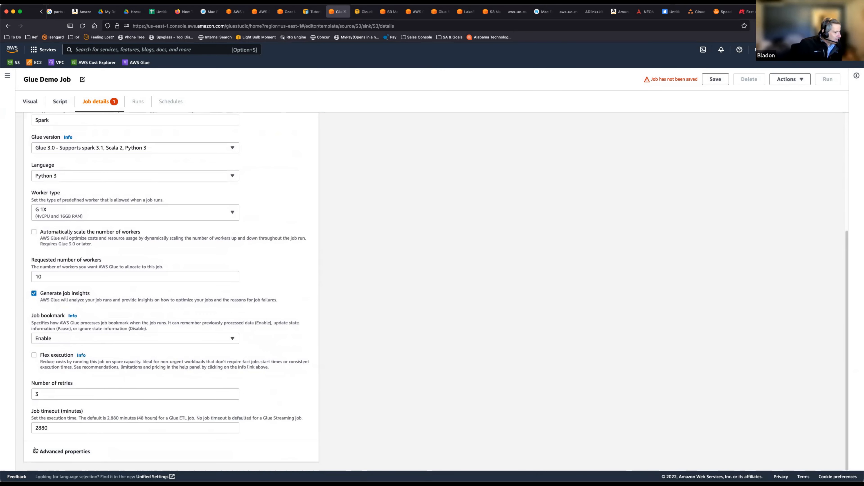
{"action": "scroll", "coordinate": [140, 262], "scroll_direction": "down", "scroll_amount": 4}
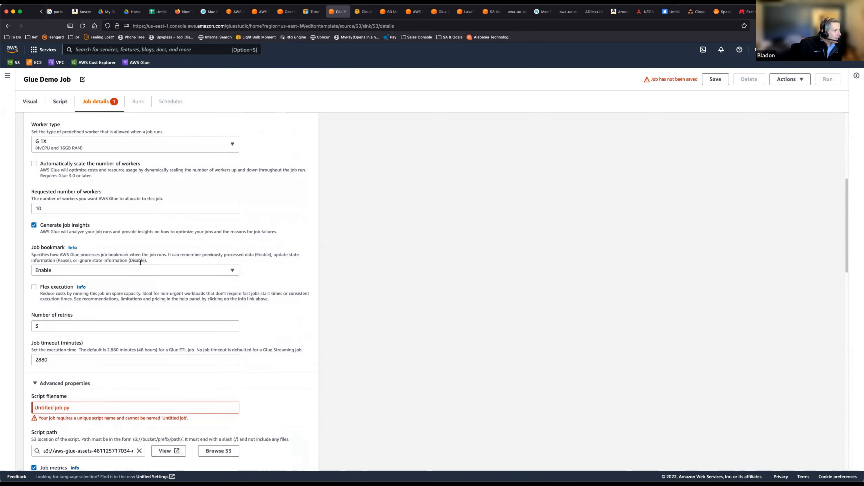
{"action": "scroll", "coordinate": [140, 262], "scroll_direction": "down", "scroll_amount": 1}
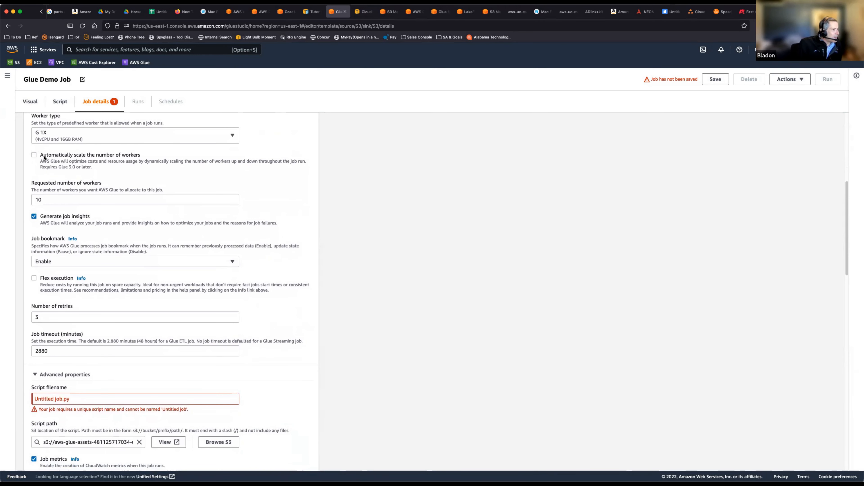
{"action": "scroll", "coordinate": [145, 328], "scroll_direction": "down", "scroll_amount": 5}
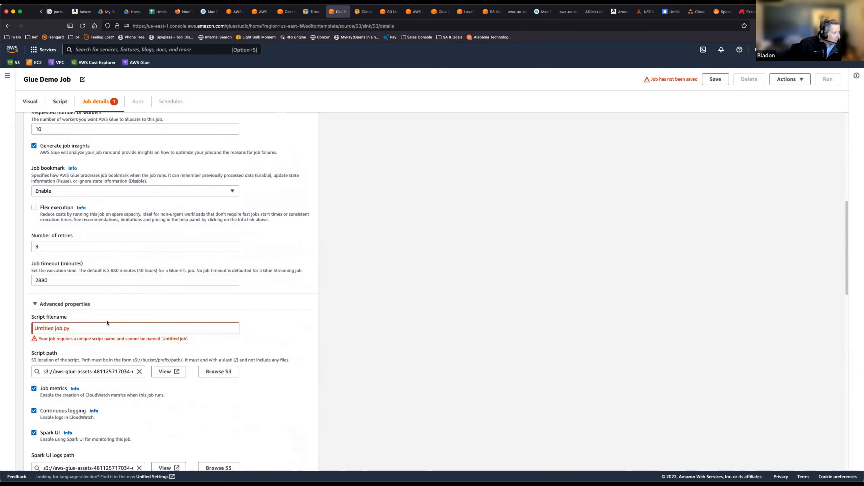
{"action": "left_click", "coordinate": [107, 328]}
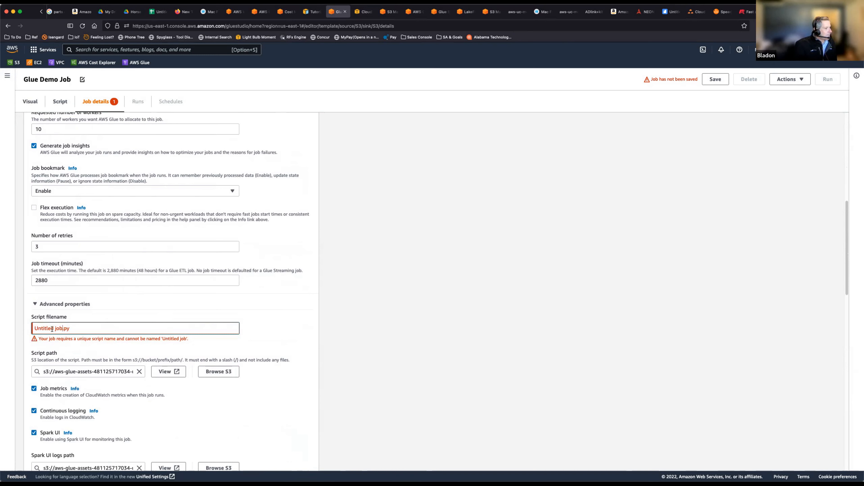
{"action": "scroll", "coordinate": [141, 349], "scroll_direction": "down", "scroll_amount": 2}
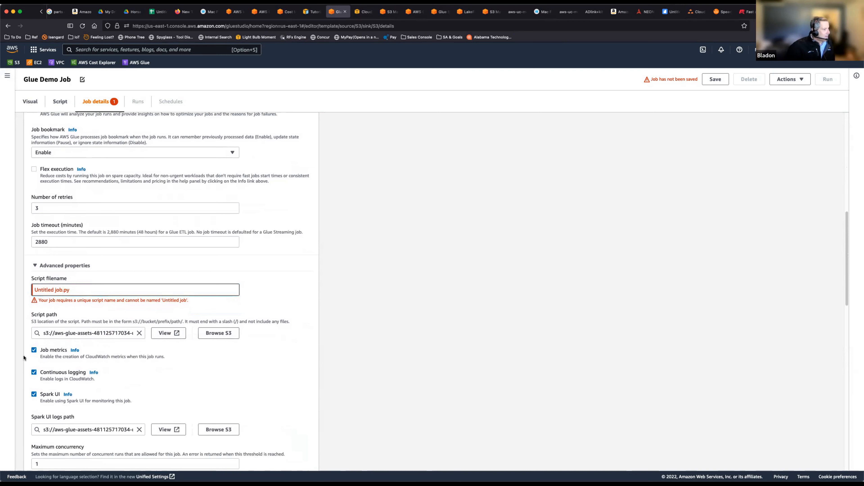
{"action": "scroll", "coordinate": [226, 413], "scroll_direction": "down", "scroll_amount": 8}
{"action": "scroll", "coordinate": [150, 313], "scroll_direction": "up", "scroll_amount": 9}
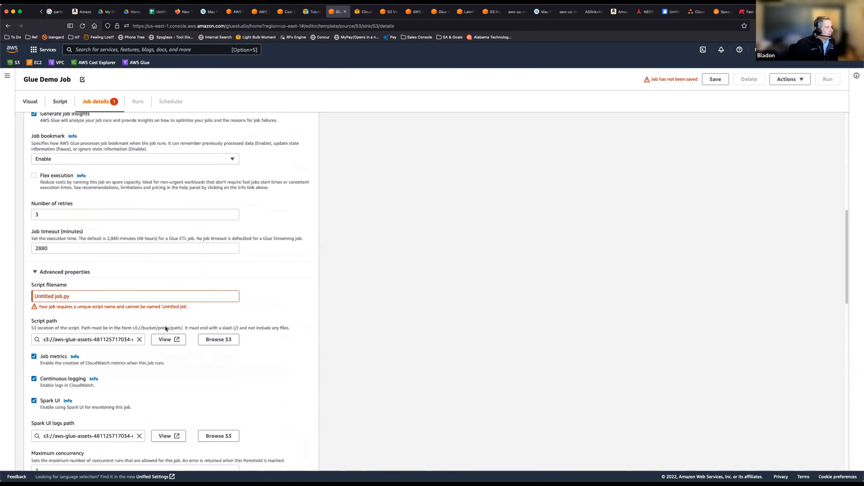
{"action": "scroll", "coordinate": [150, 313], "scroll_direction": "up", "scroll_amount": 4}
{"action": "scroll", "coordinate": [145, 376], "scroll_direction": "down", "scroll_amount": 2}
{"action": "left_click", "coordinate": [104, 358]}
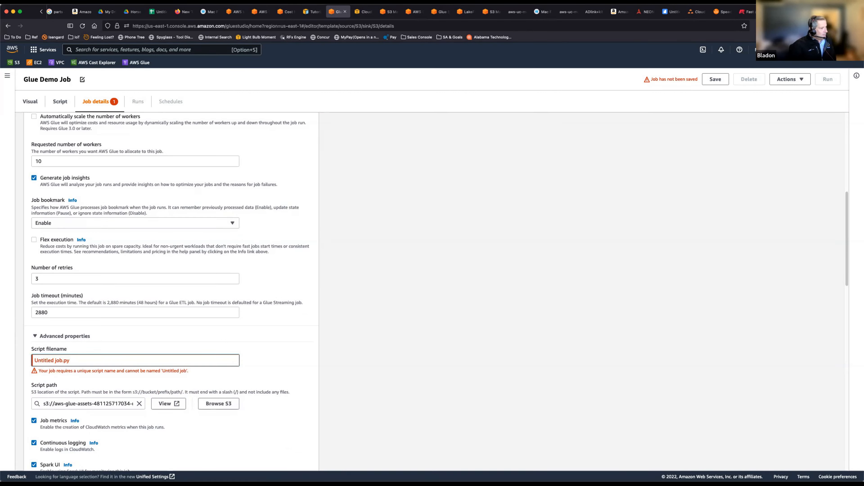
{"action": "key", "text": "BackSpace"}
{"action": "key", "text": "BackSpace"}
{"action": "key", "text": "BackSpace"}
{"action": "key", "text": "BackSpace"}
{"action": "key", "text": "BackSpace"}
{"action": "key", "text": "BackSpace"}
{"action": "key", "text": "BackSpace"}
{"action": "key", "text": "BackSpace"}
{"action": "type", "text": "Demo Glue"}
{"action": "left_click", "coordinate": [68, 336]}
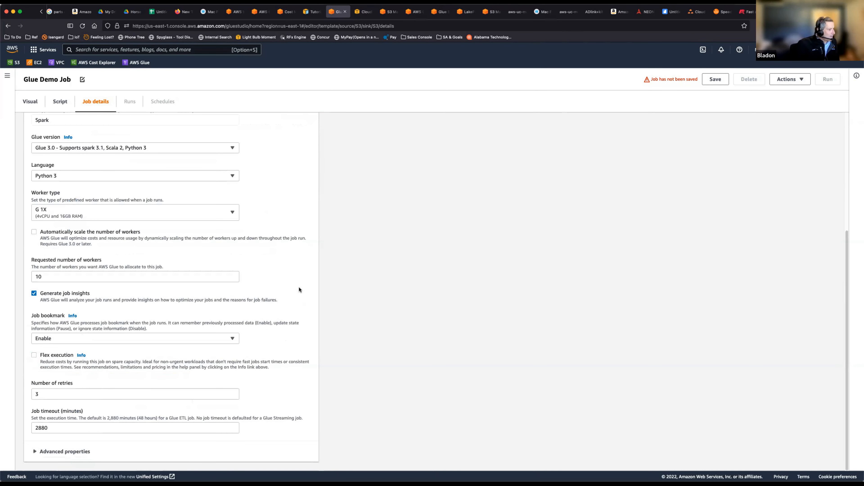
- Save Glue Demo Job, start a run of it and open the run details
{"action": "scroll", "coordinate": [640, 395], "scroll_direction": "up", "scroll_amount": 5}
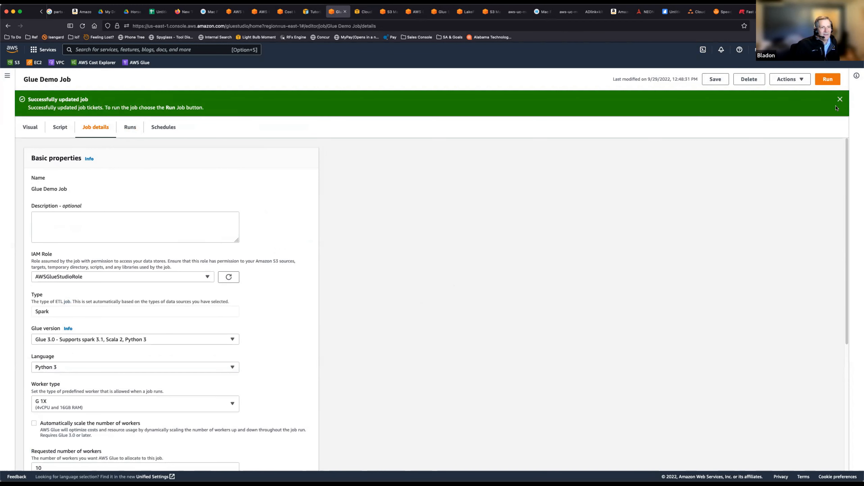
{"action": "left_click", "coordinate": [841, 99]}
{"action": "left_click", "coordinate": [44, 104]}
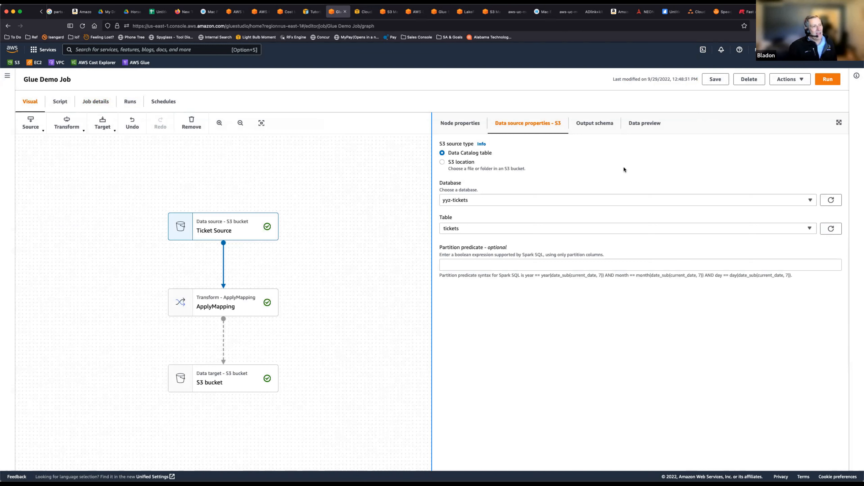
{"action": "left_click", "coordinate": [833, 79]}
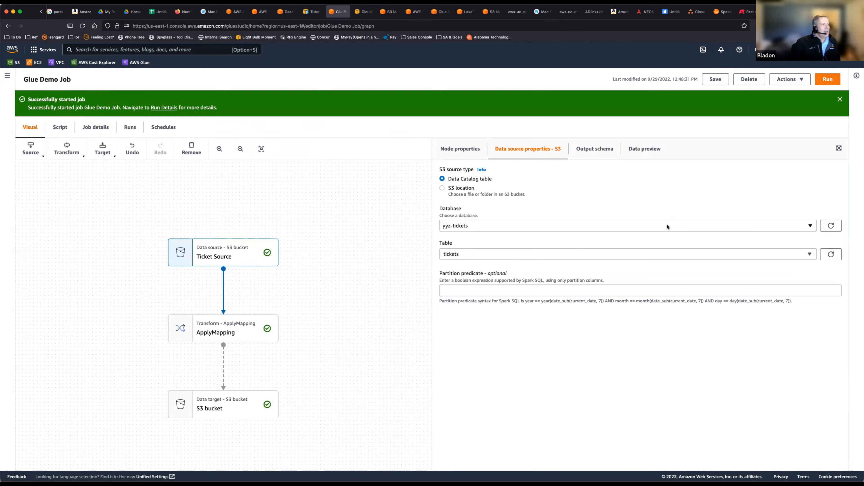
{"action": "left_click", "coordinate": [163, 108]}
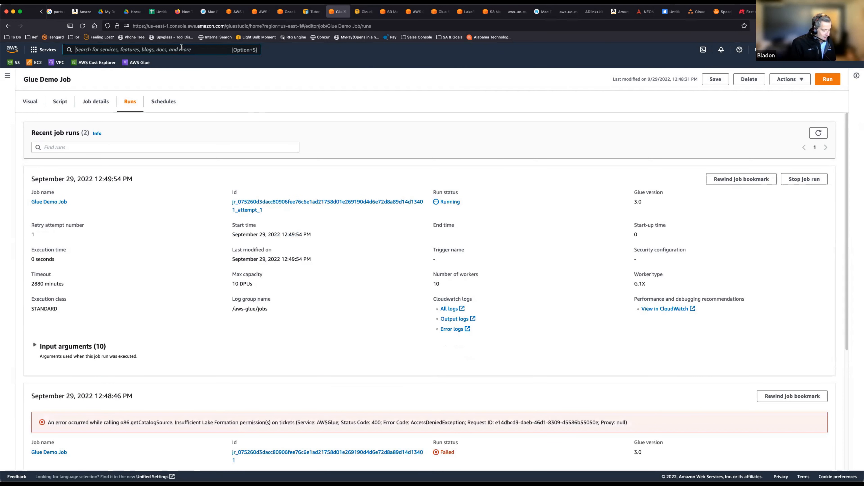
- Search the AWS services for "formation" and open the database list in AWS Lake Formation
{"action": "type", "text": "forma"}
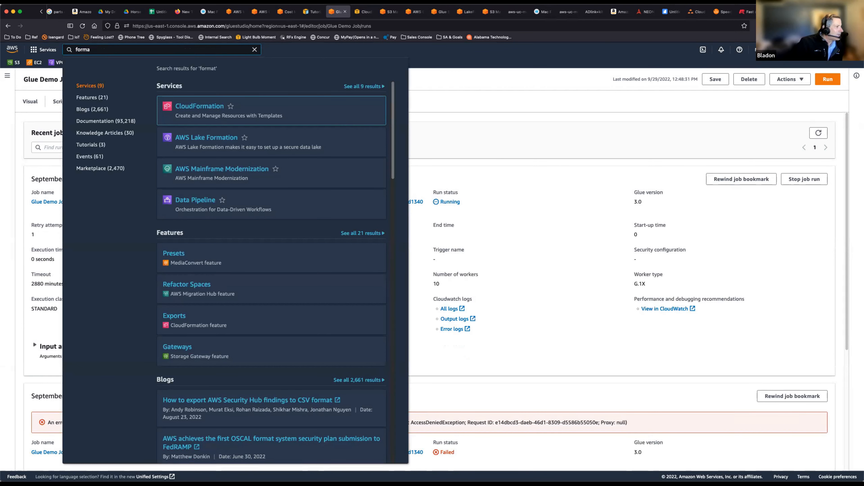
{"action": "type", "text": "tt"}
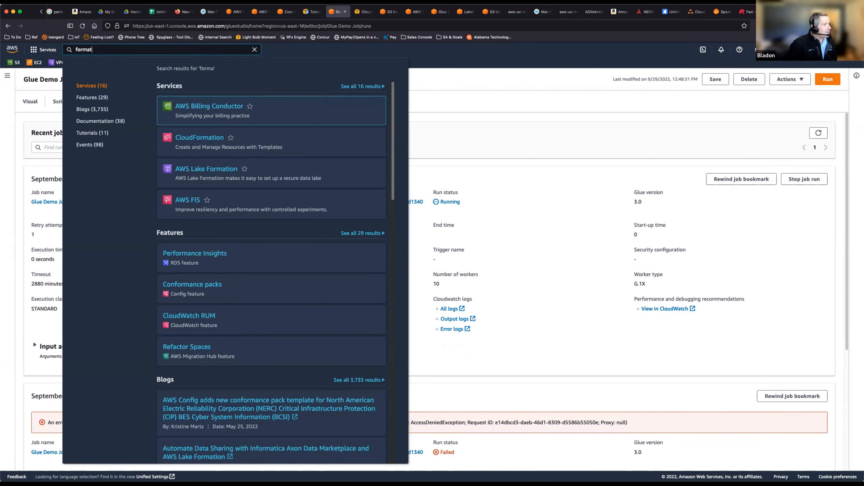
{"action": "type", "text": "ion"}
{"action": "key", "text": "Return"}
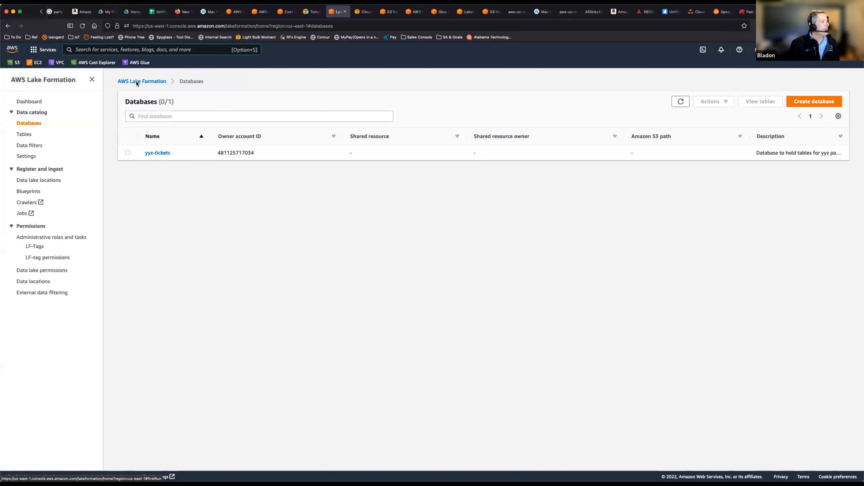
- Examine the yyz-tickets database details and the data catalog's table list, and return to the databases
{"action": "left_click", "coordinate": [128, 152]}
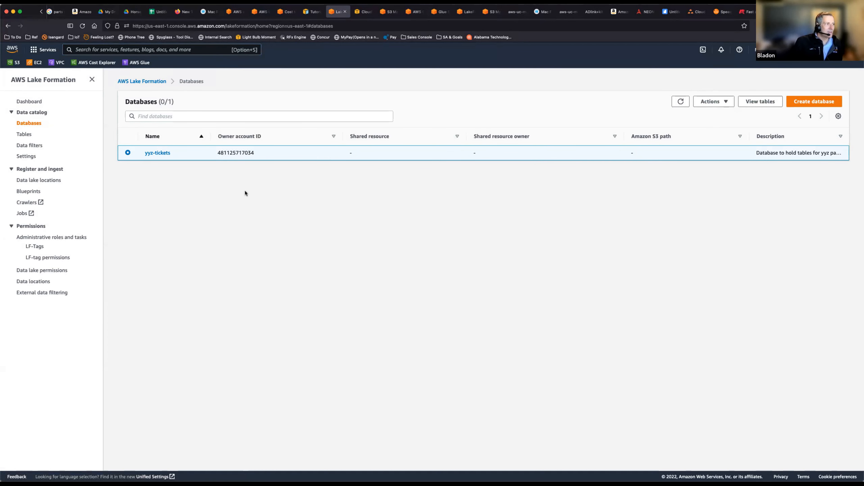
{"action": "left_click", "coordinate": [158, 153]}
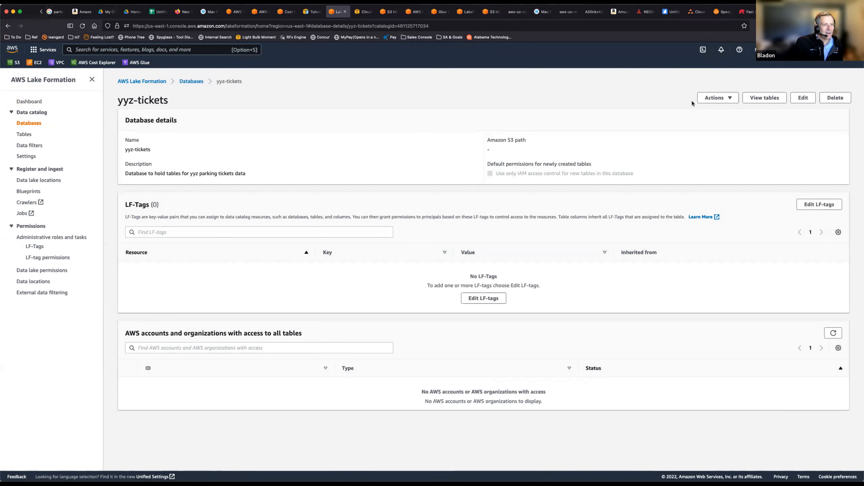
{"action": "left_click", "coordinate": [29, 136]}
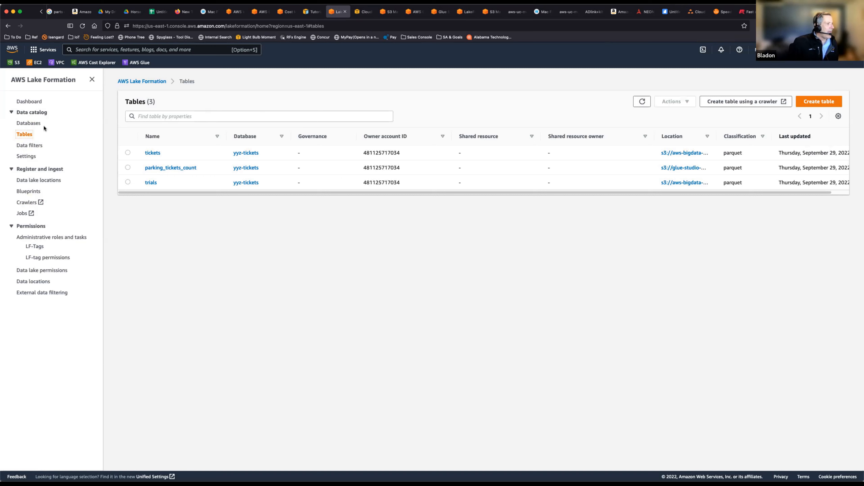
{"action": "left_click", "coordinate": [20, 124]}
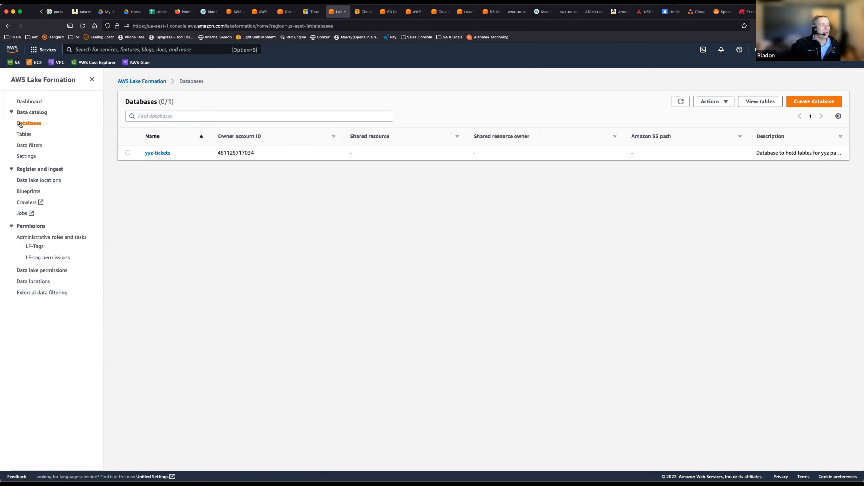
- Start a data permissions grant on the yyz-tickets database with the AWSGlueStudioRole IAM role as principal
{"action": "left_click", "coordinate": [707, 99]}
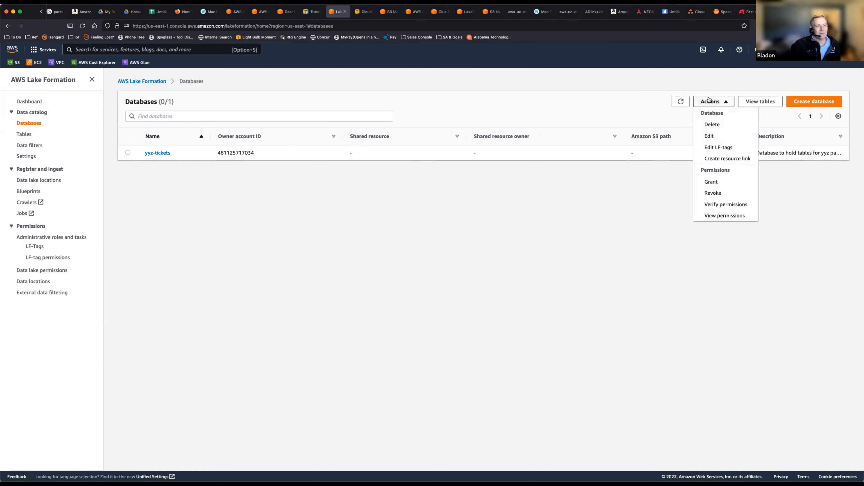
{"action": "left_click", "coordinate": [728, 186]}
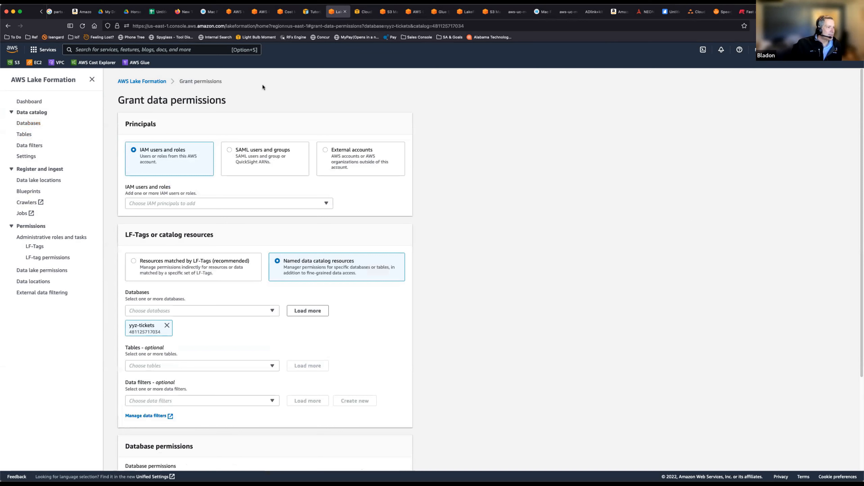
{"action": "left_click", "coordinate": [165, 205]}
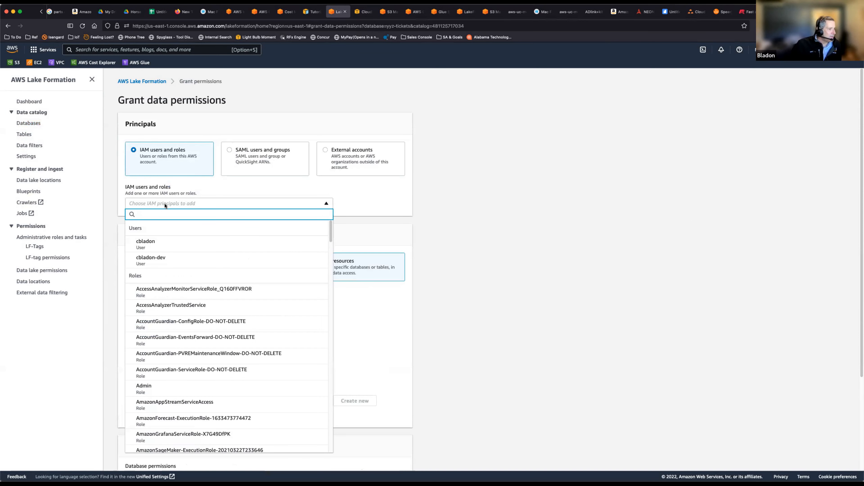
{"action": "type", "text": "glue"}
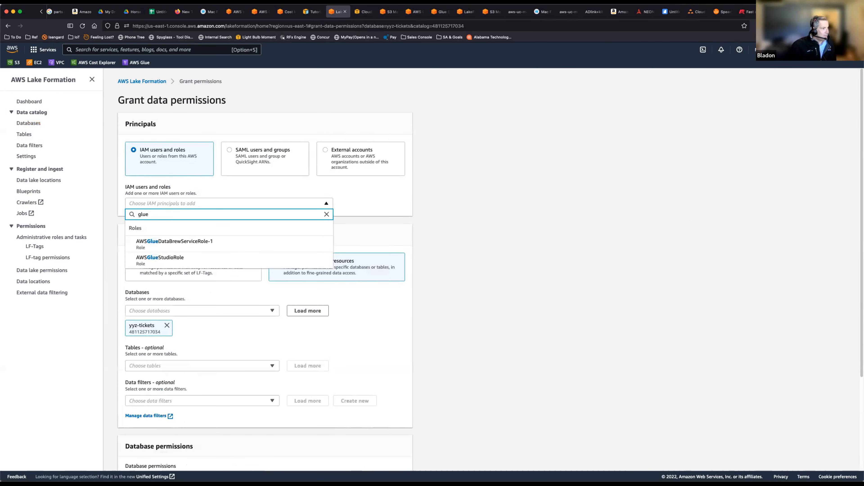
{"action": "left_click", "coordinate": [165, 260]}
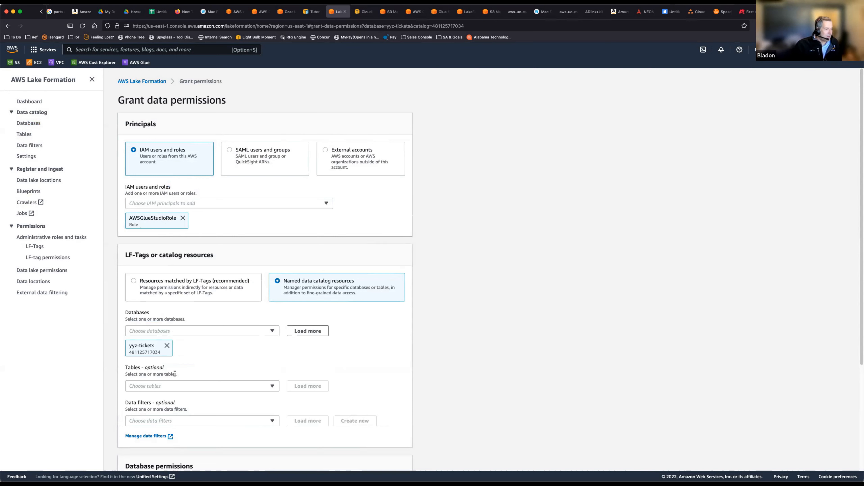
- Apply the grant to all tables with Super as both the table permission and the grantable permission
{"action": "left_click", "coordinate": [177, 388]}
{"action": "left_click", "coordinate": [159, 324]}
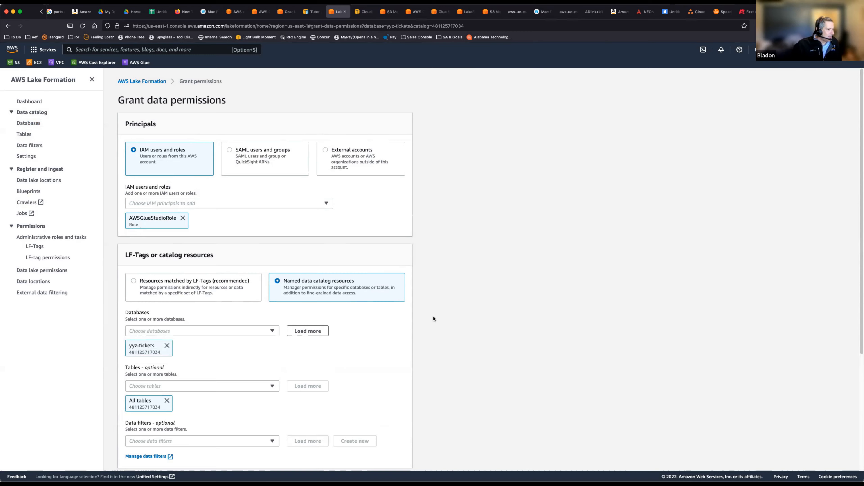
{"action": "scroll", "coordinate": [432, 318], "scroll_direction": "down", "scroll_amount": 5}
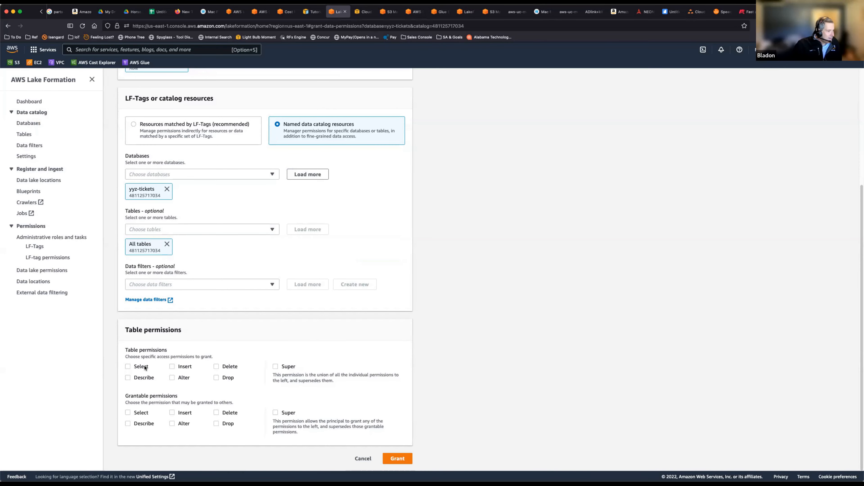
{"action": "left_click", "coordinate": [276, 366]}
{"action": "left_click", "coordinate": [277, 413]}
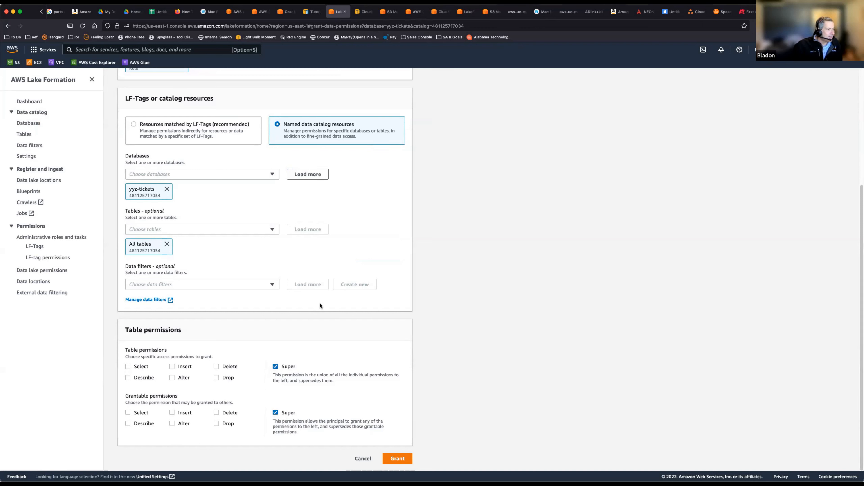
{"action": "left_click", "coordinate": [401, 463]}
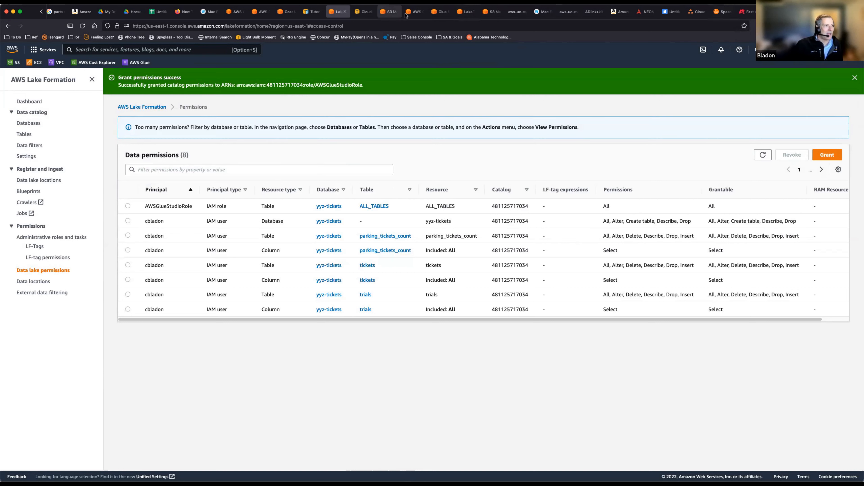
- Return to the AWS Glue jobs list, open Glue Demo Job and try to run it again
{"action": "left_click", "coordinate": [141, 64]}
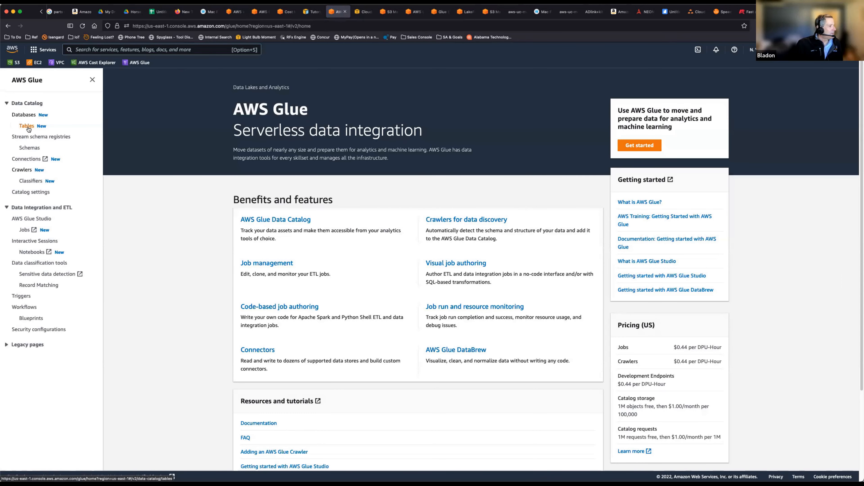
{"action": "left_click", "coordinate": [27, 229]}
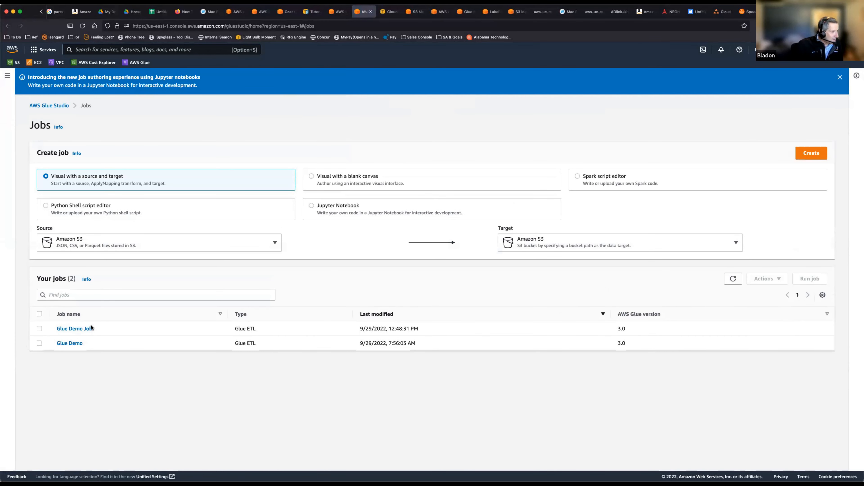
{"action": "left_click", "coordinate": [74, 329]}
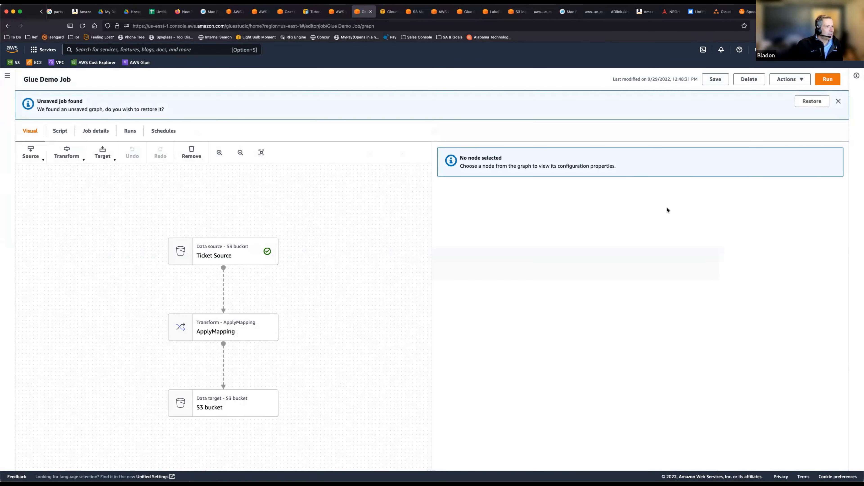
{"action": "left_click", "coordinate": [830, 79]}
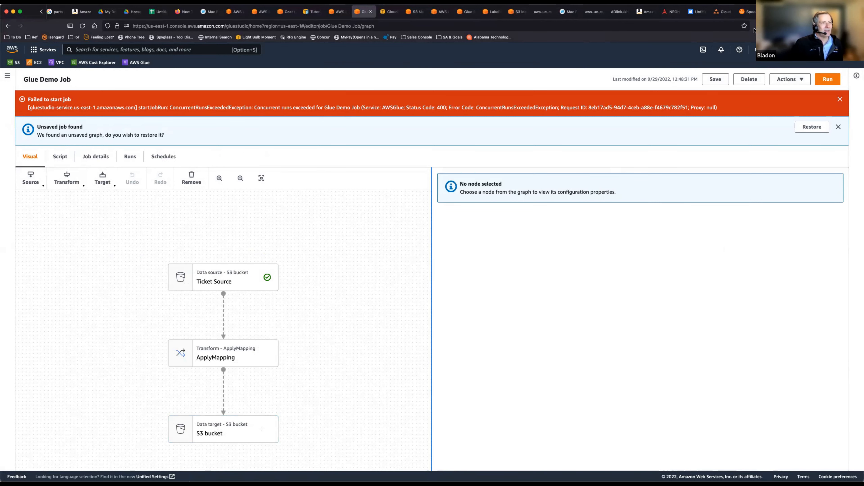
- Reopen Glue Demo Job from the jobs list and examine its recent runs and their errors
{"action": "left_click", "coordinate": [8, 25]}
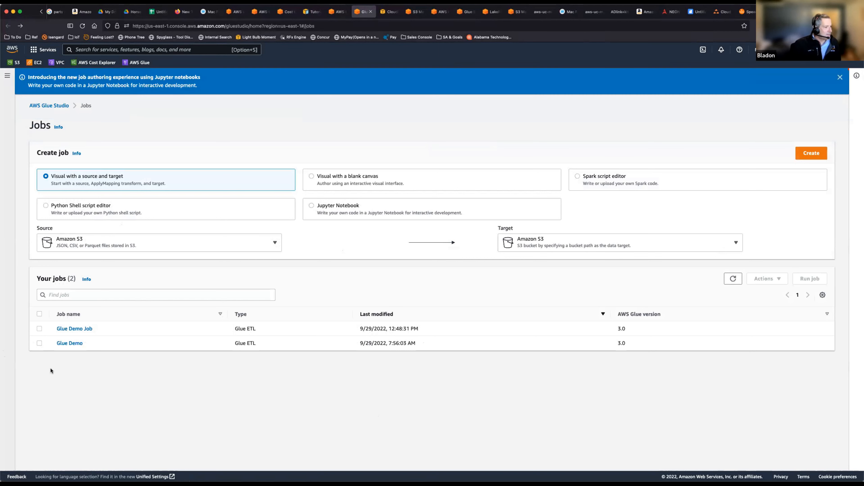
{"action": "left_click", "coordinate": [74, 329]}
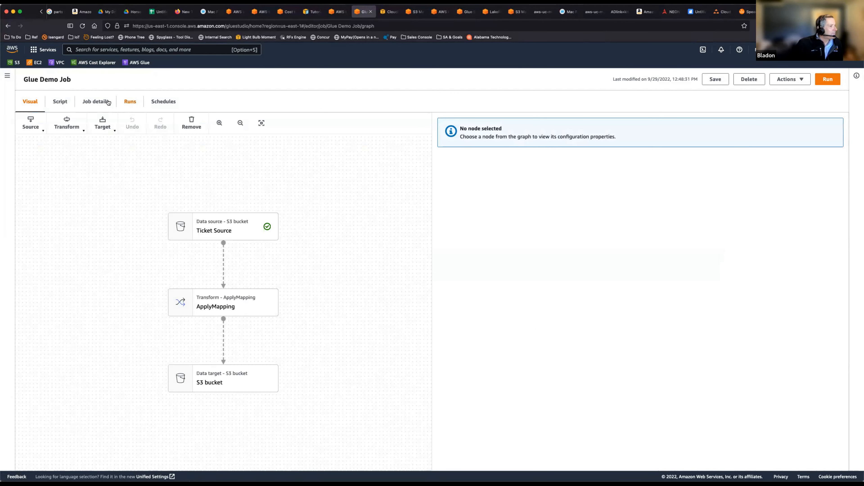
{"action": "left_click", "coordinate": [130, 102]}
{"action": "scroll", "coordinate": [672, 308], "scroll_direction": "down", "scroll_amount": 6}
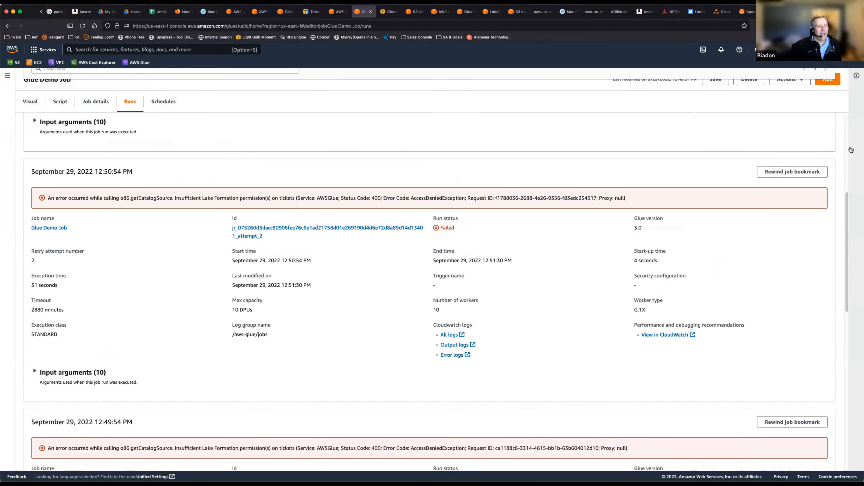
{"action": "scroll", "coordinate": [635, 252], "scroll_direction": "down", "scroll_amount": 4}
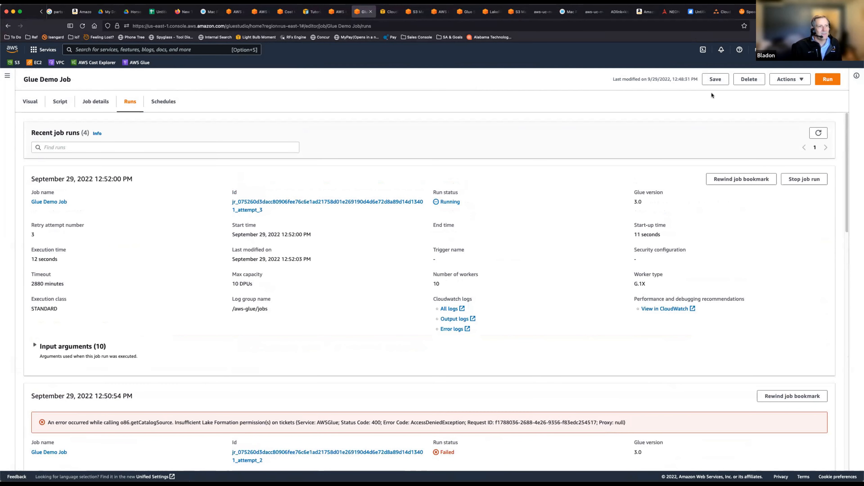
- Stop the latest run of Glue Demo Job, save the job and refresh the list of recent runs
{"action": "left_click", "coordinate": [819, 134]}
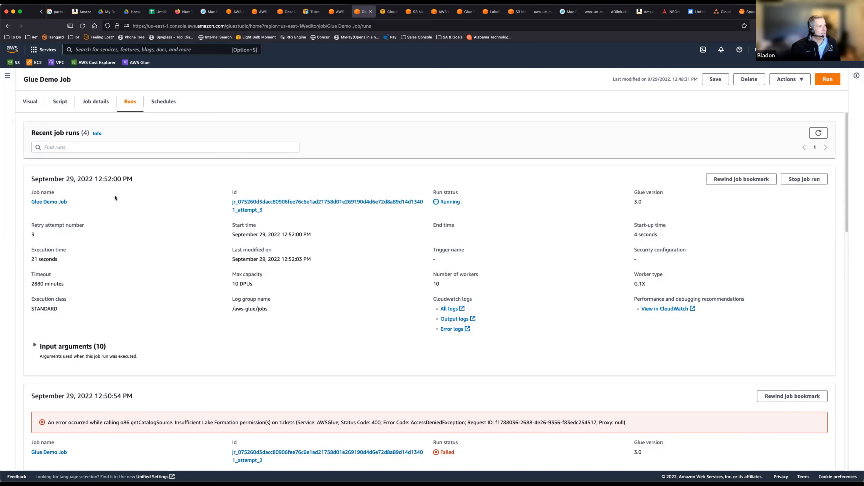
{"action": "left_click", "coordinate": [817, 177]}
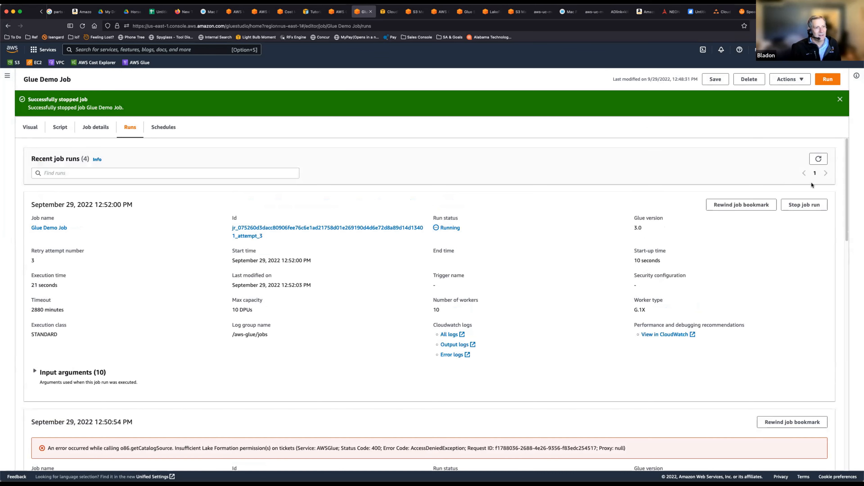
{"action": "left_click", "coordinate": [822, 163]}
{"action": "scroll", "coordinate": [808, 226], "scroll_direction": "down", "scroll_amount": 6}
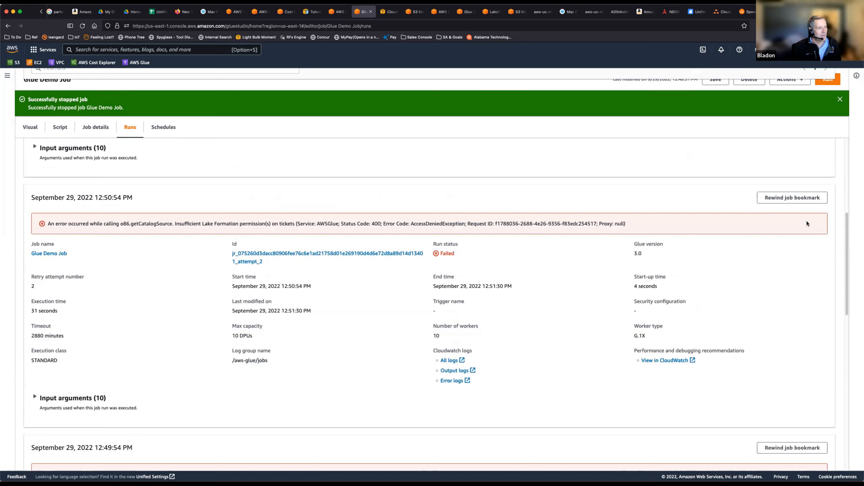
{"action": "scroll", "coordinate": [807, 224], "scroll_direction": "up", "scroll_amount": 6}
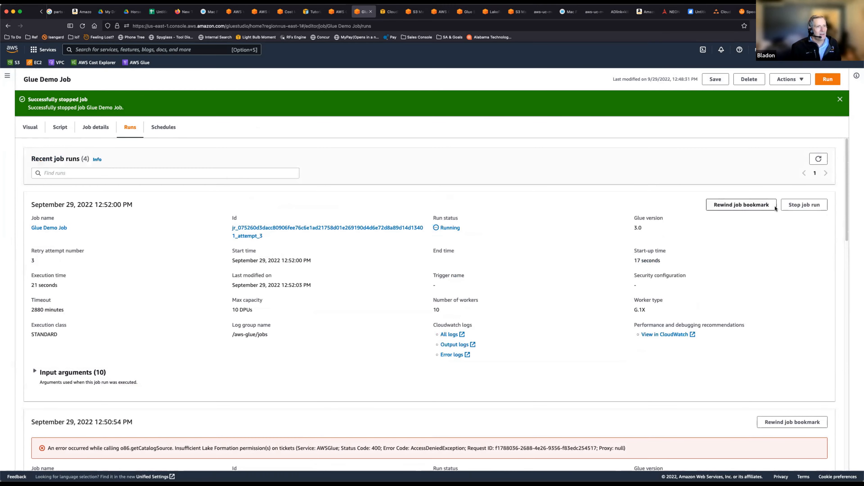
{"action": "left_click", "coordinate": [716, 80]}
{"action": "left_click", "coordinate": [819, 159]}
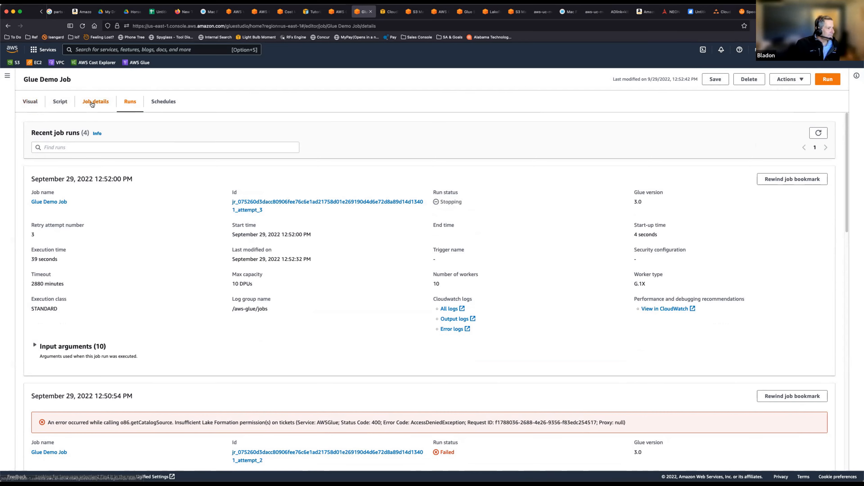
- Set the maximum concurrency to 2 in the advanced properties of Glue Demo Job and save the job
{"action": "left_click", "coordinate": [93, 102]}
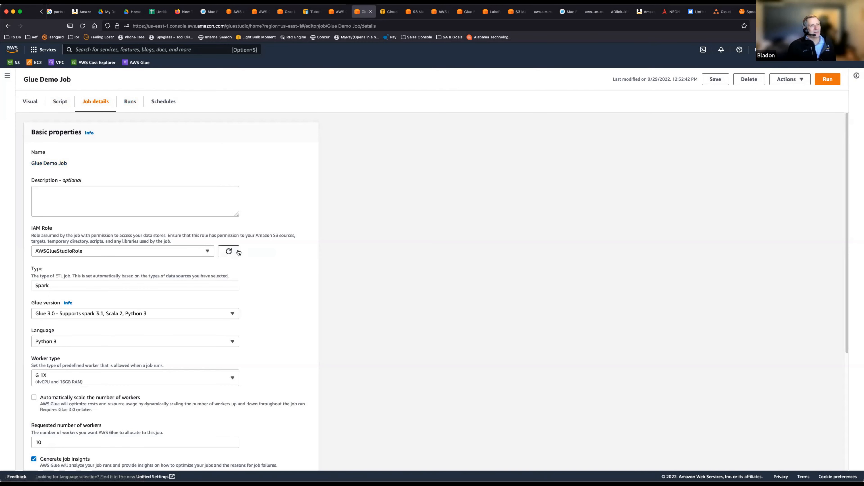
{"action": "scroll", "coordinate": [261, 270], "scroll_direction": "down", "scroll_amount": 5}
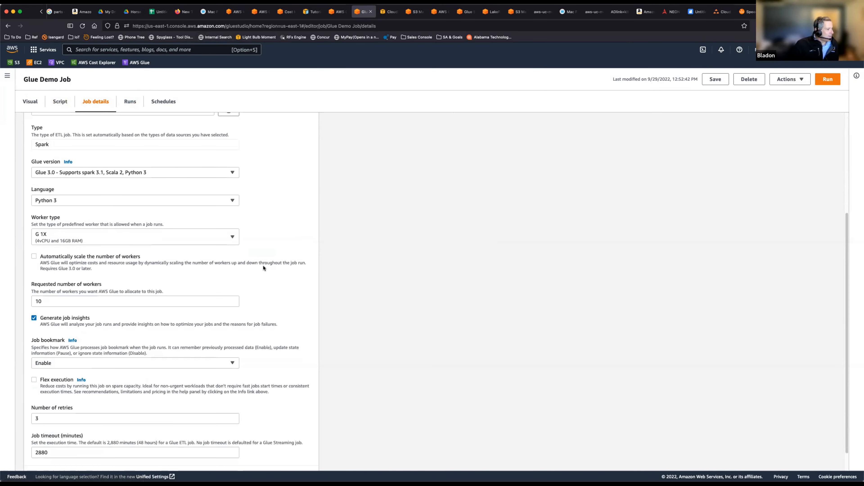
{"action": "left_click", "coordinate": [42, 452]}
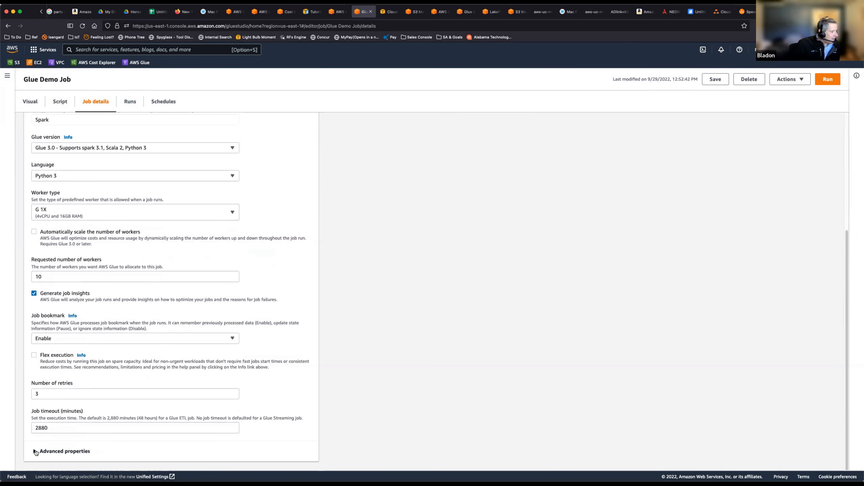
{"action": "scroll", "coordinate": [81, 435], "scroll_direction": "down", "scroll_amount": 10}
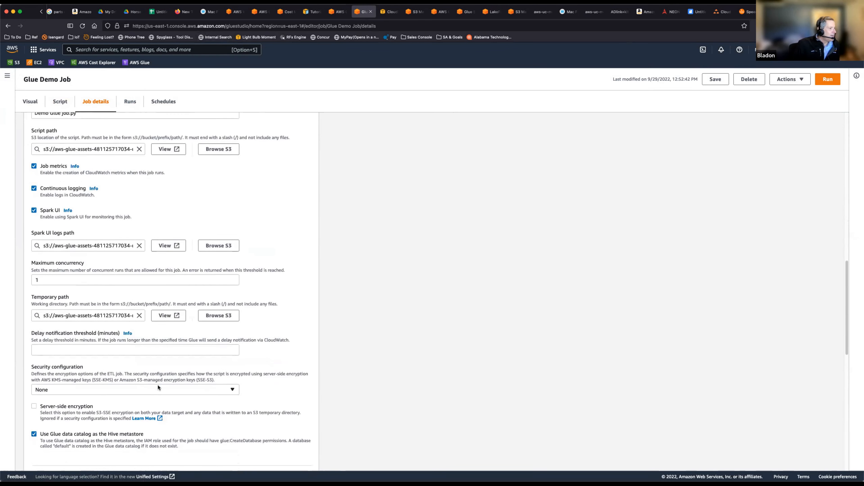
{"action": "left_click", "coordinate": [64, 255]}
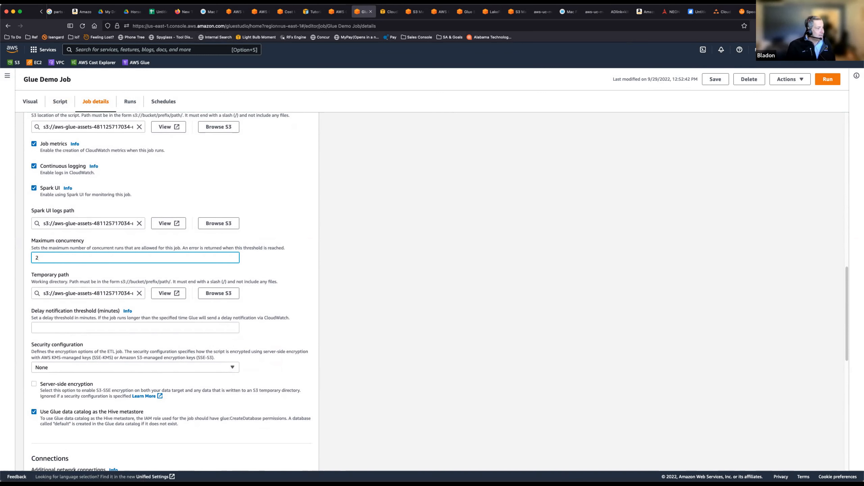
{"action": "scroll", "coordinate": [389, 387], "scroll_direction": "down", "scroll_amount": 10}
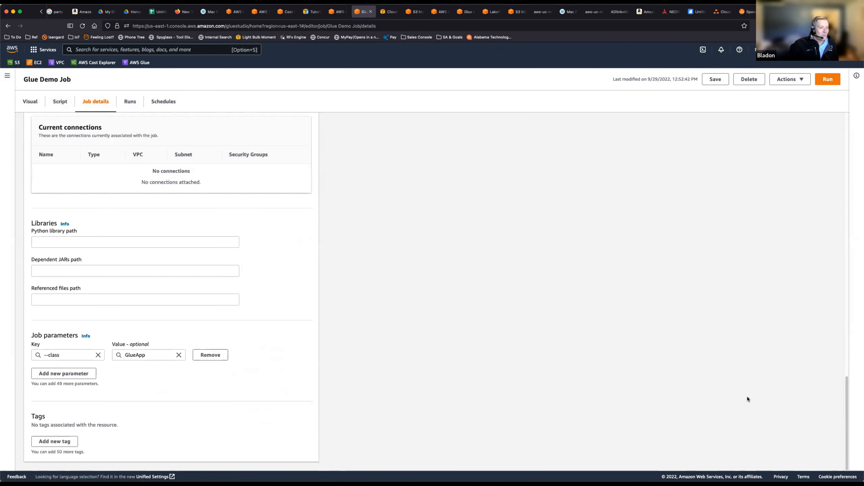
{"action": "scroll", "coordinate": [748, 272], "scroll_direction": "up", "scroll_amount": 15}
{"action": "right_click", "coordinate": [549, 175]}
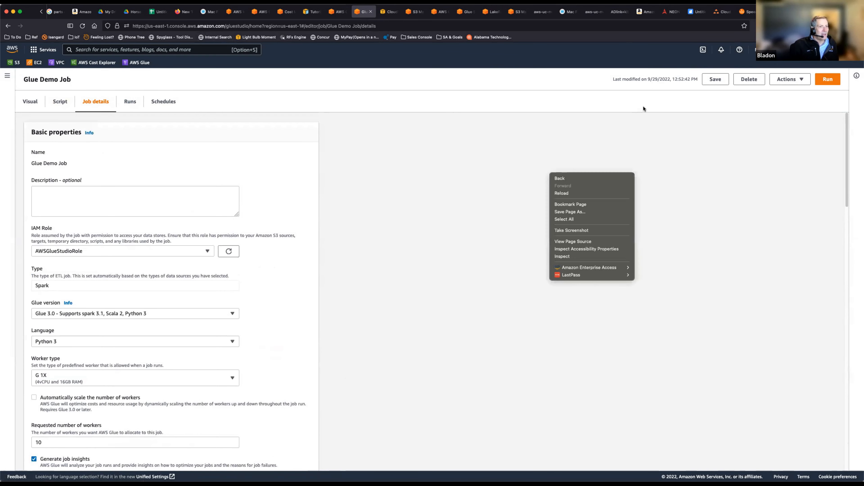
{"action": "left_click", "coordinate": [714, 93]}
{"action": "left_click", "coordinate": [717, 78]}
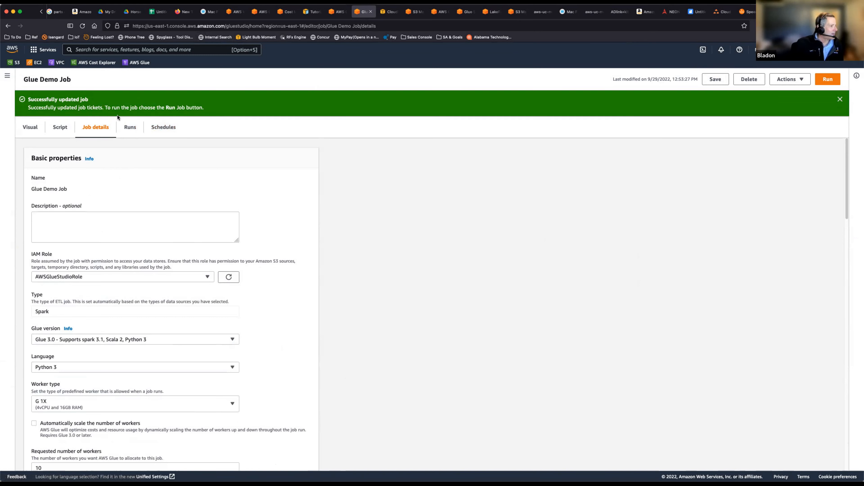
- Start a new run of Glue Demo Job and follow its status among the recent job runs
{"action": "left_click", "coordinate": [121, 133]}
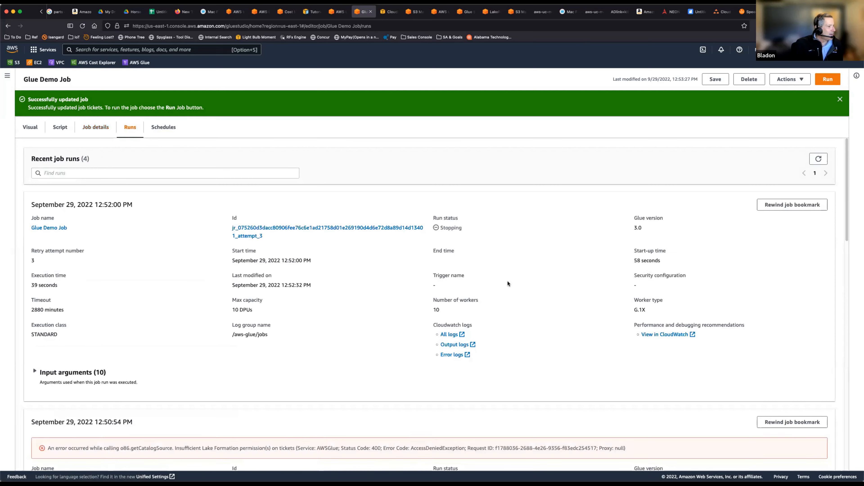
{"action": "scroll", "coordinate": [565, 286], "scroll_direction": "down", "scroll_amount": 2}
{"action": "scroll", "coordinate": [565, 286], "scroll_direction": "up", "scroll_amount": 1}
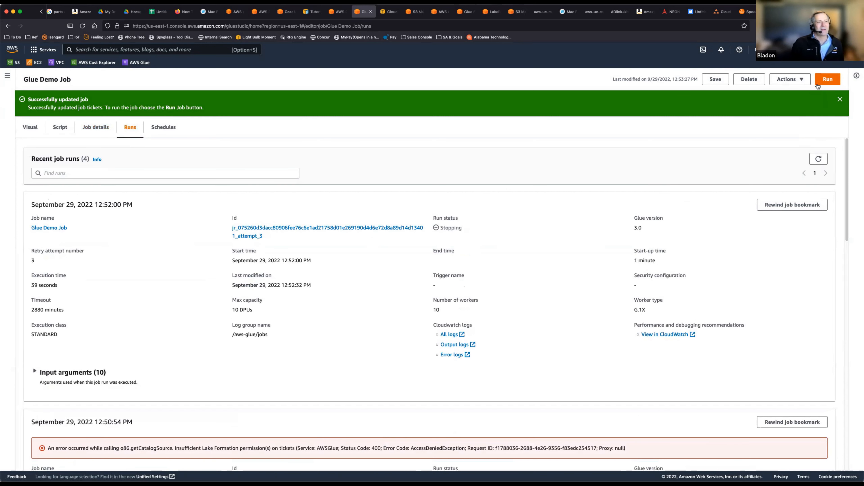
{"action": "left_click", "coordinate": [833, 80]}
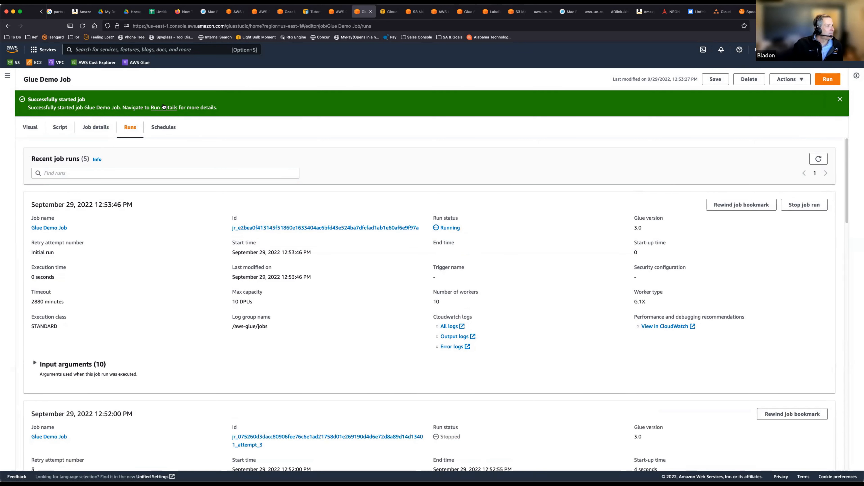
{"action": "scroll", "coordinate": [549, 384], "scroll_direction": "down", "scroll_amount": 5}
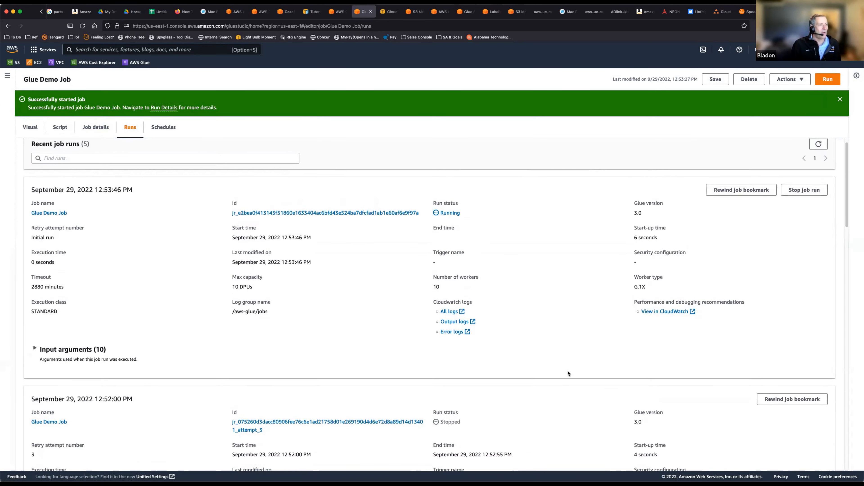
{"action": "scroll", "coordinate": [569, 372], "scroll_direction": "up", "scroll_amount": 5}
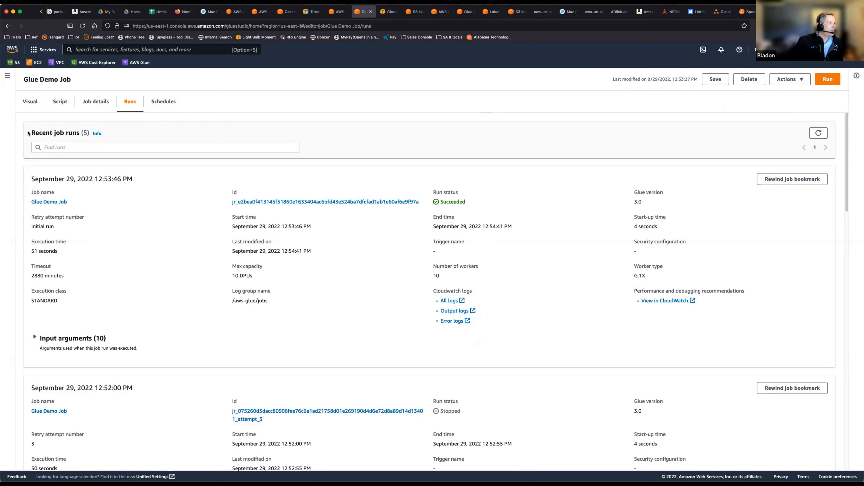
- Review the settings of the Ticket Source, ApplyMapping and S3 bucket nodes in the visual graph, and recheck the recent job runs
{"action": "left_click", "coordinate": [28, 101]}
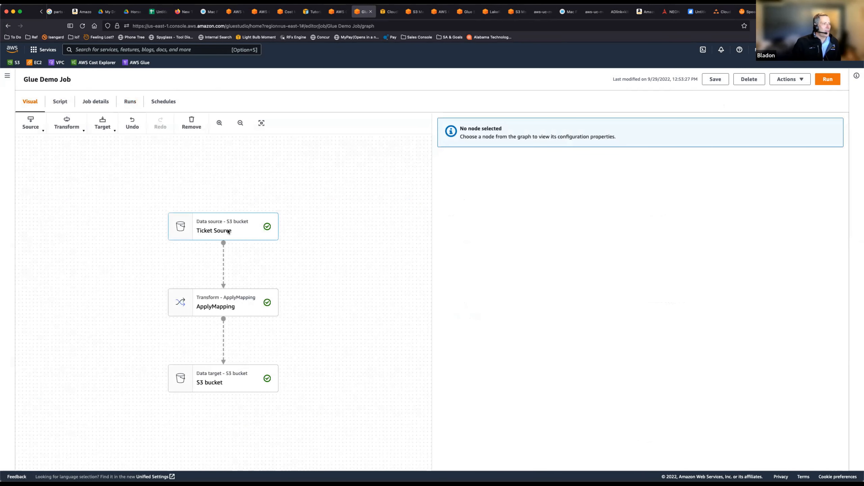
{"action": "left_click", "coordinate": [237, 230]}
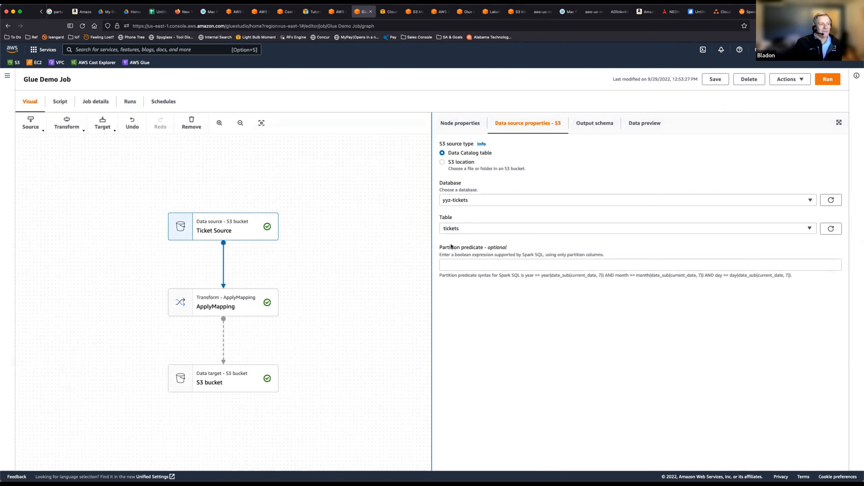
{"action": "left_click", "coordinate": [241, 295]}
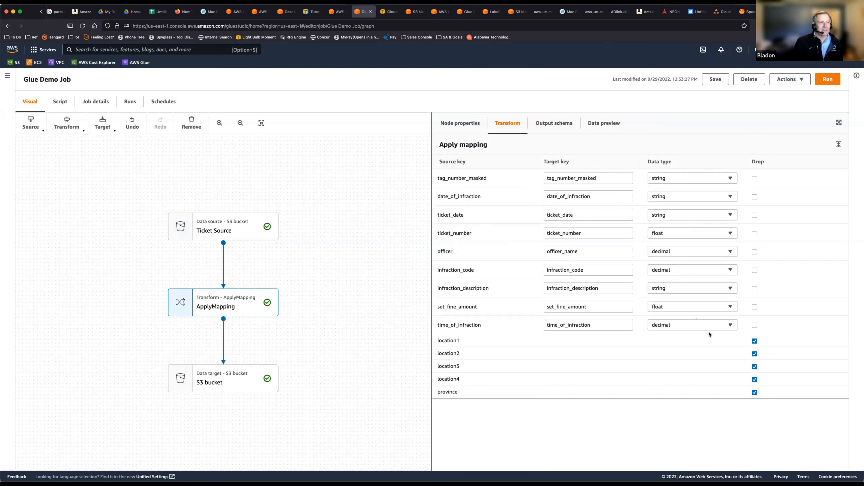
{"action": "left_click", "coordinate": [243, 381]}
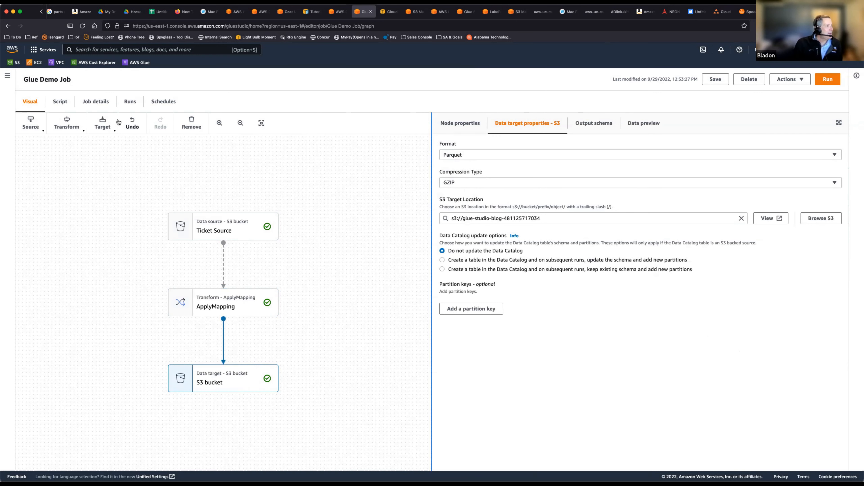
{"action": "left_click", "coordinate": [127, 102]}
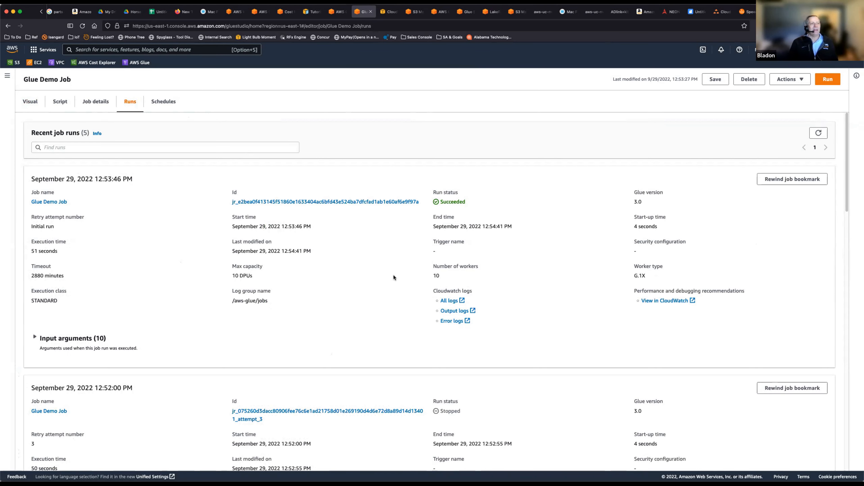
{"action": "left_click", "coordinate": [35, 107]}
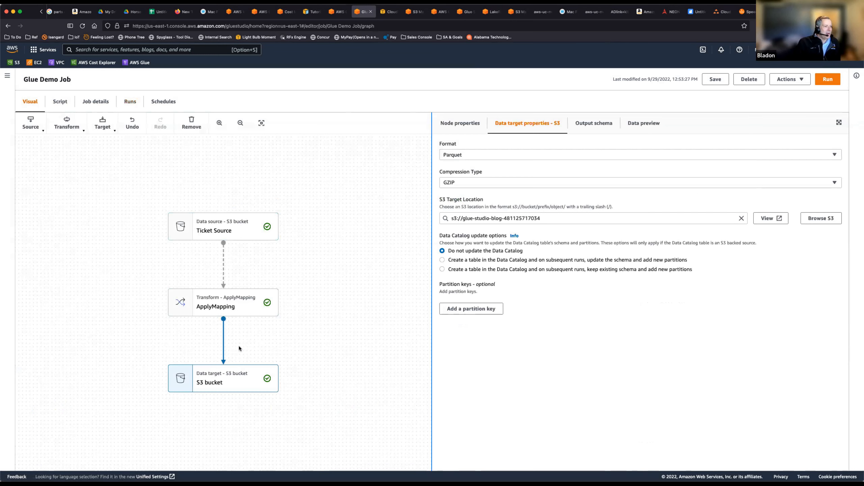
{"action": "left_click", "coordinate": [243, 231]}
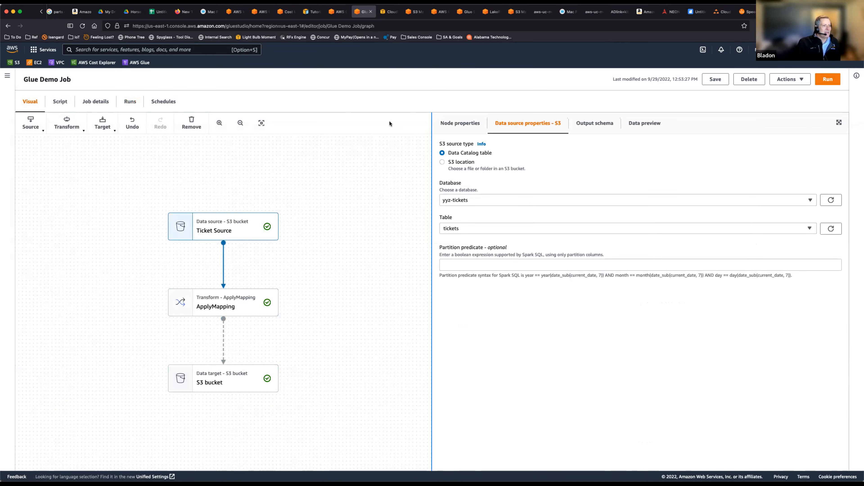